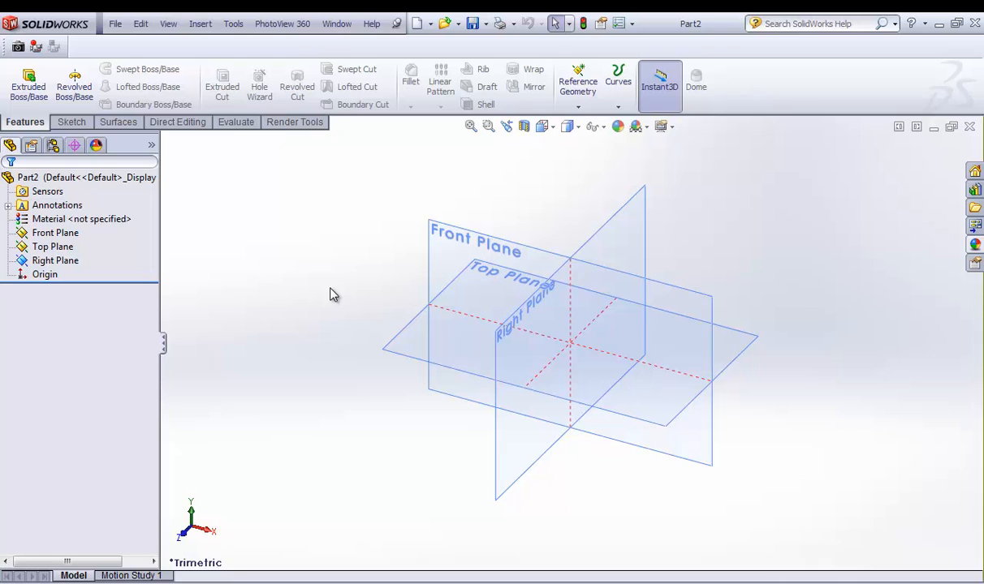
- Start a sketch on the Front Plane and hide the Front, Top and Right planes
{"action": "left_click", "coordinate": [453, 250]}
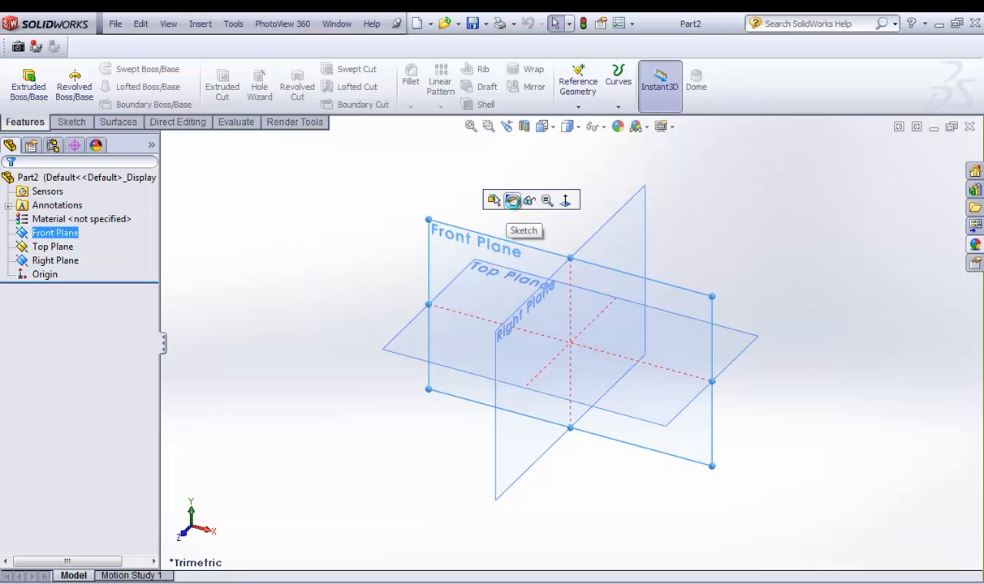
{"action": "left_click", "coordinate": [513, 201]}
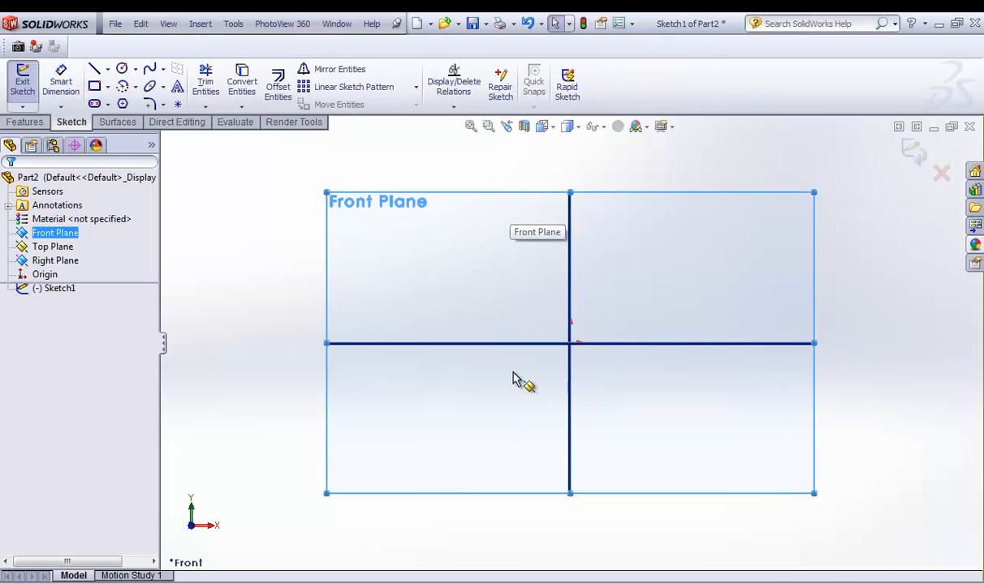
{"action": "left_click", "coordinate": [44, 233]}
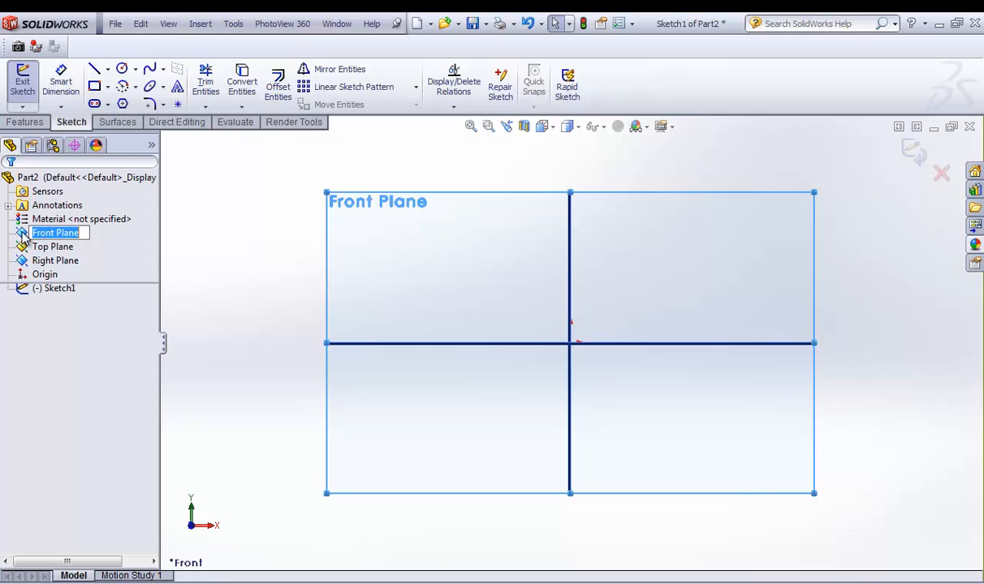
{"action": "left_click", "coordinate": [47, 248]}
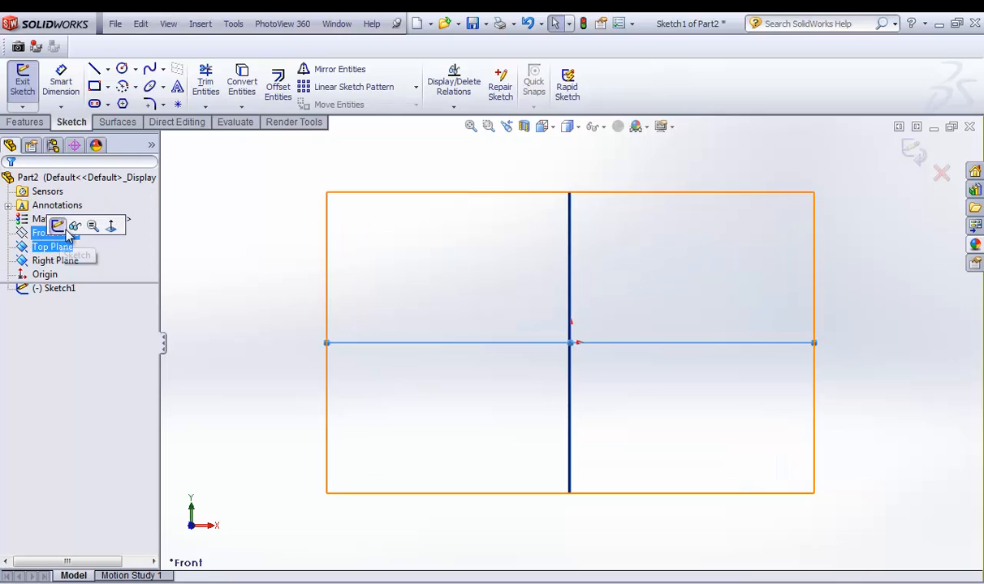
{"action": "left_click", "coordinate": [59, 260], "text": "ctrl"}
{"action": "left_click", "coordinate": [79, 239]}
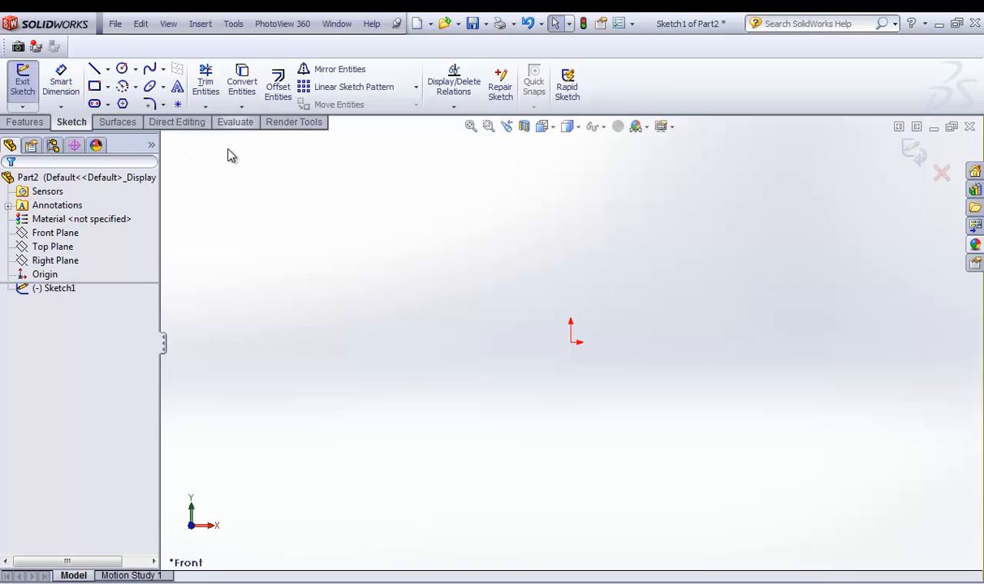
- Sketch a center-point circle with a radius of about 34, above and to the left of the origin
{"action": "left_click", "coordinate": [122, 70]}
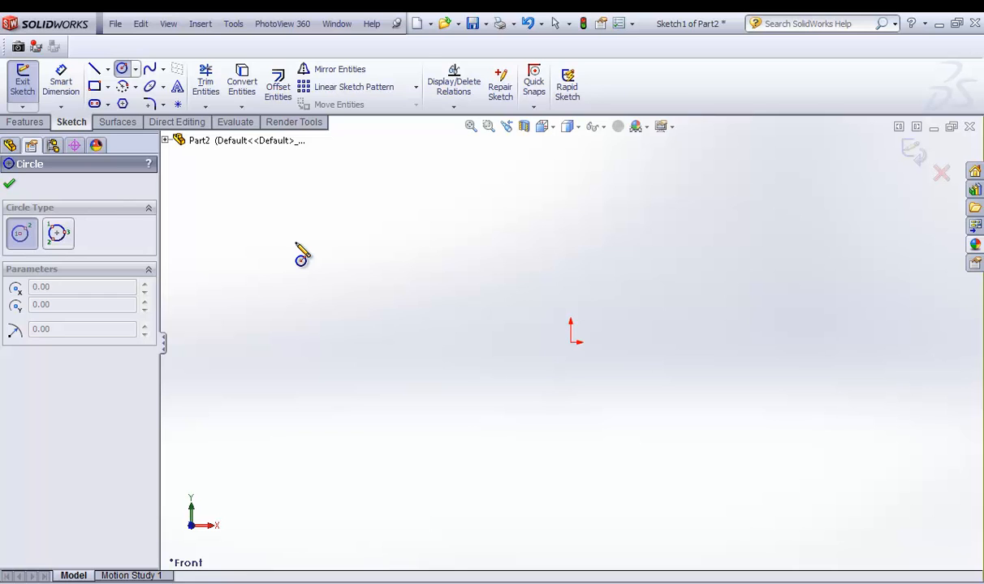
{"action": "key", "text": "super+plus"}
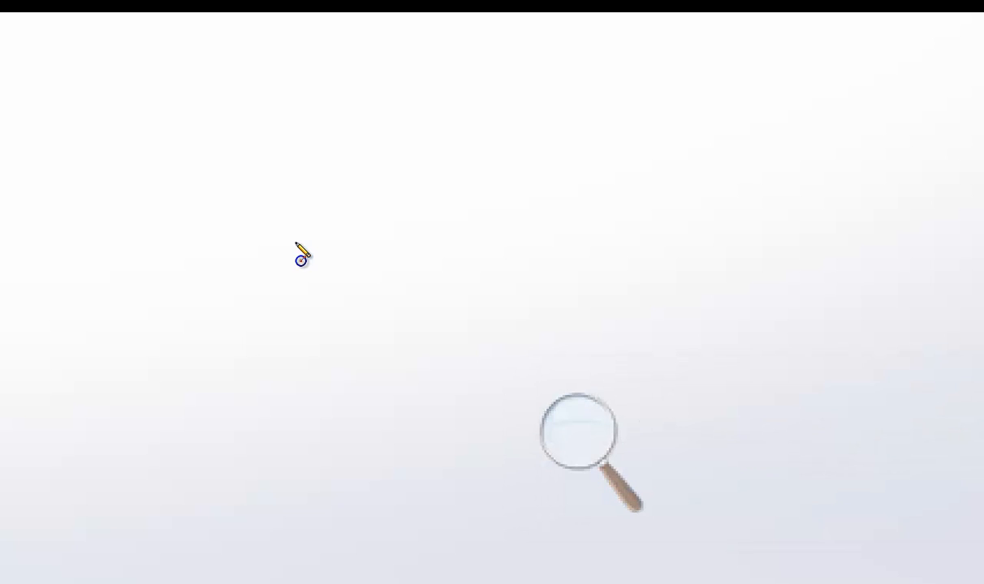
{"action": "key", "text": "super+Escape"}
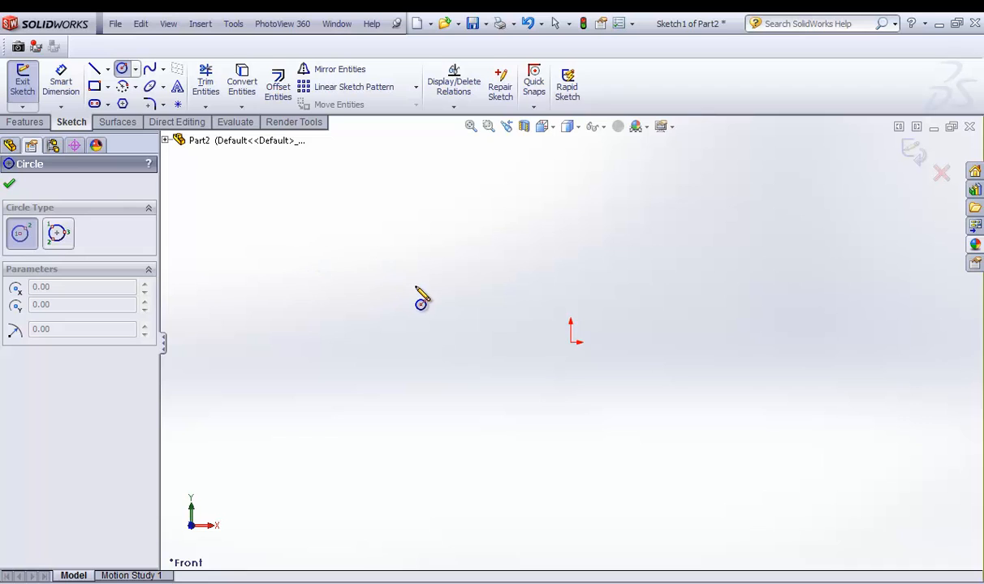
{"action": "left_click", "coordinate": [414, 268]}
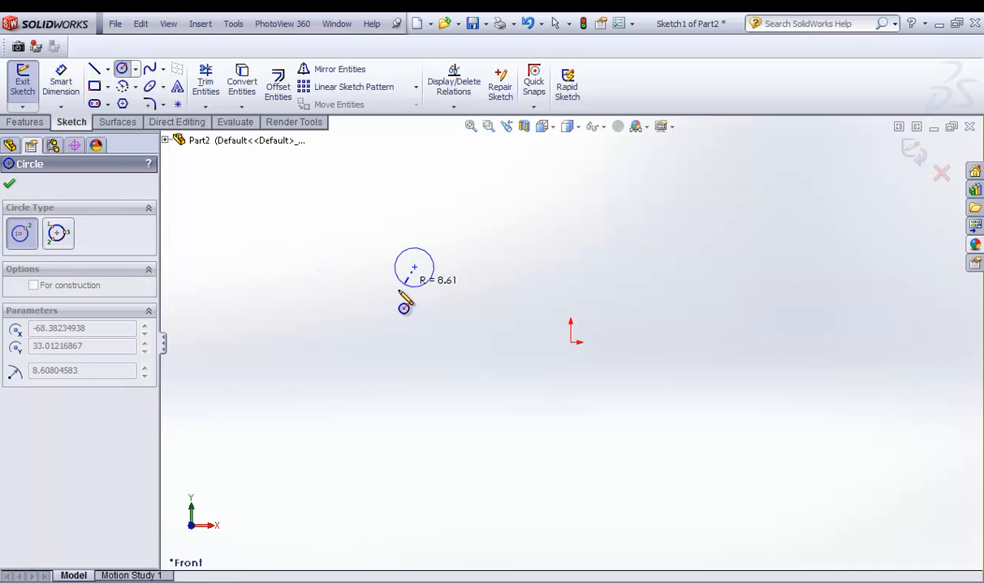
{"action": "left_click", "coordinate": [353, 312]}
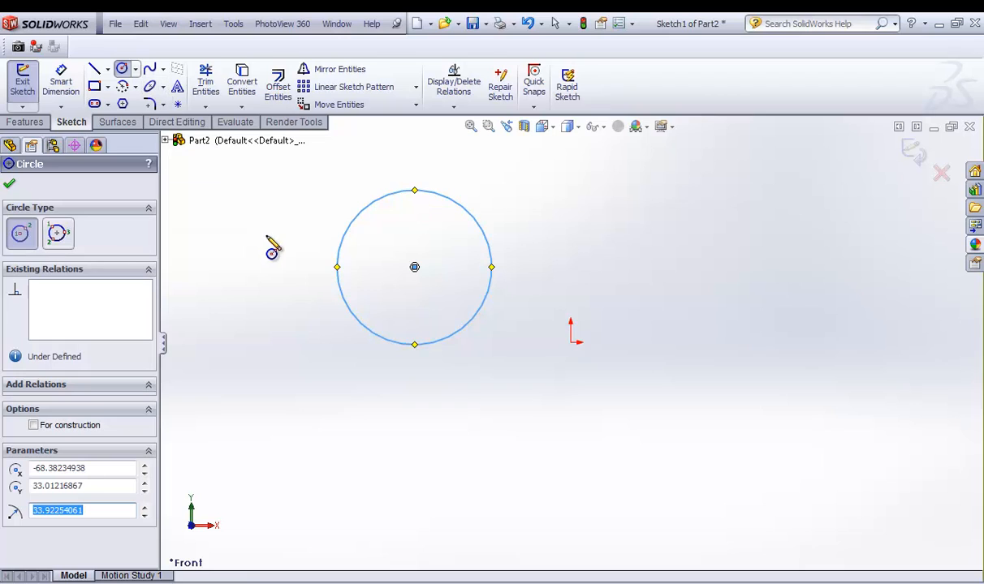
{"action": "key", "text": "Escape"}
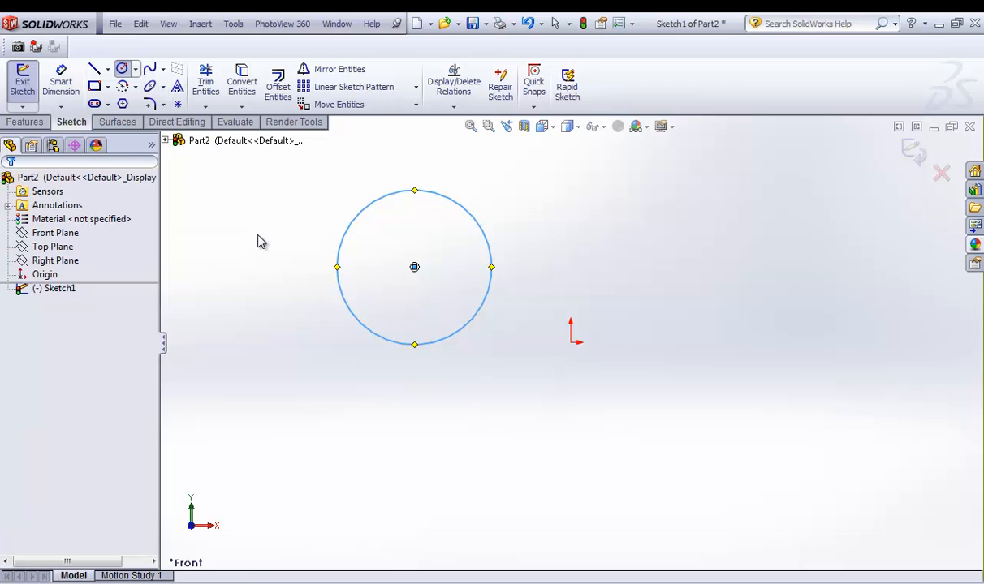
- Sketch a single slanted line about 103 long, descending to the right beside the origin
{"action": "left_click", "coordinate": [94, 69]}
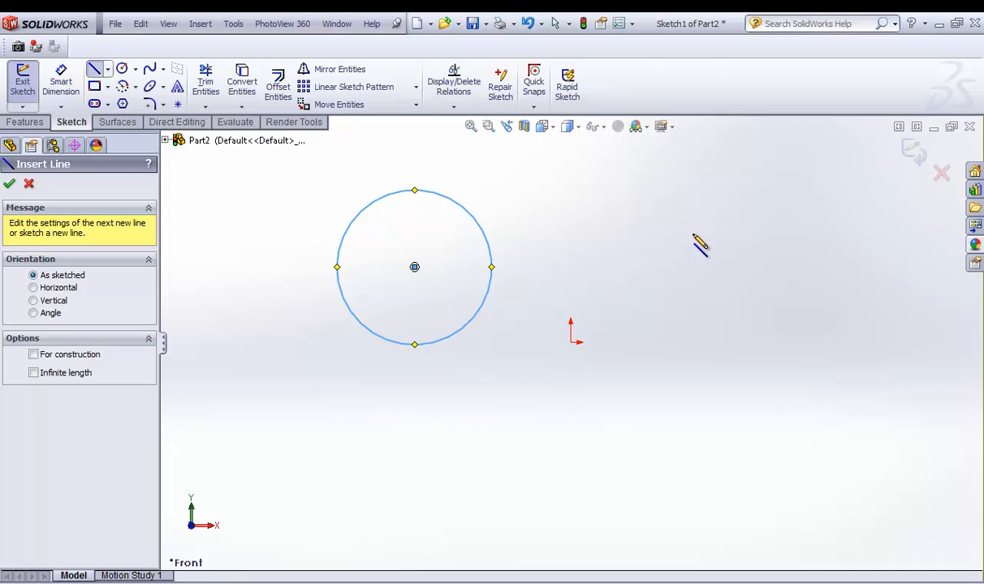
{"action": "left_click", "coordinate": [595, 262]}
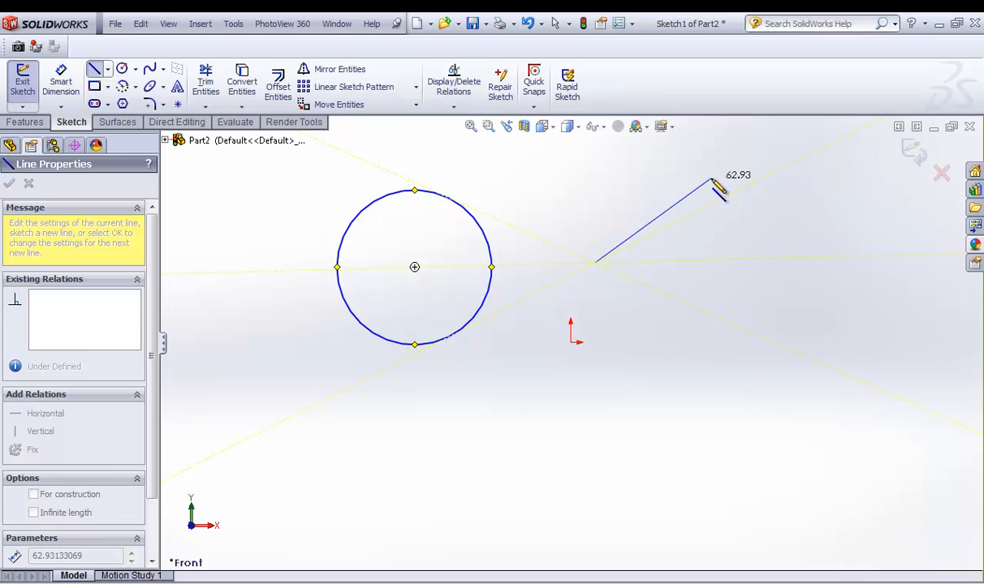
{"action": "left_click", "coordinate": [743, 446]}
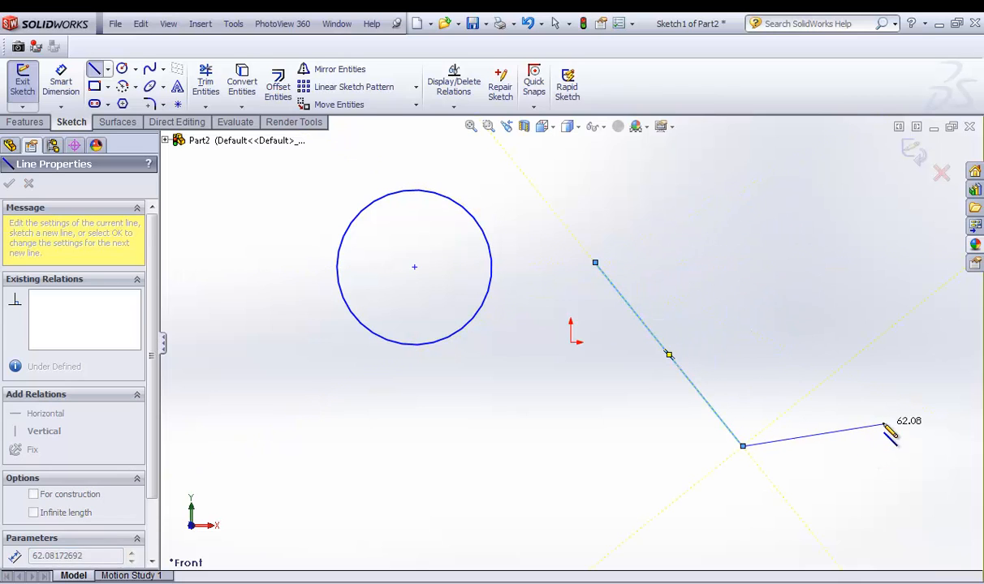
{"action": "key", "text": "Escape"}
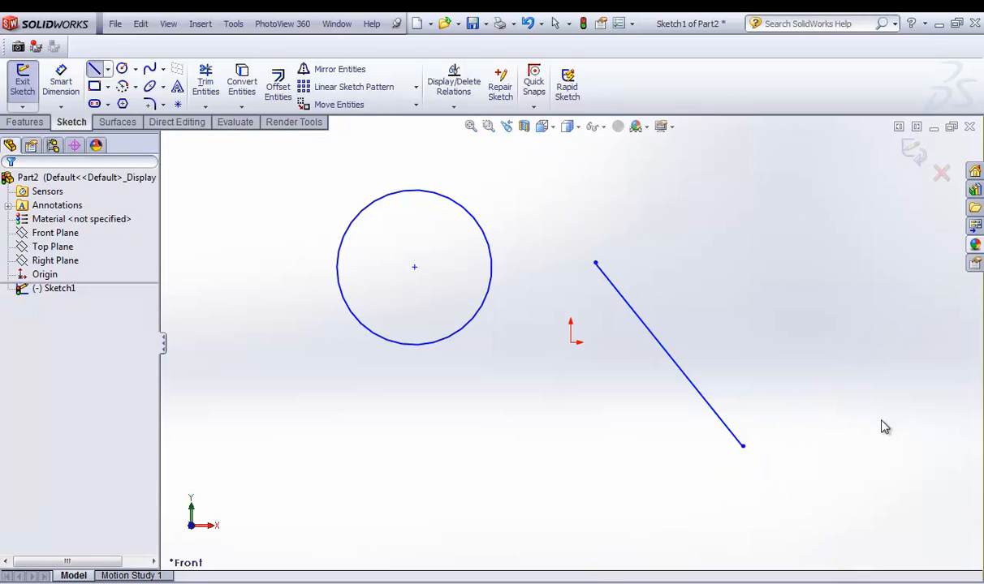
- Sketch a corner rectangle about 115 wide and 44 high below the origin
{"action": "left_click", "coordinate": [95, 86]}
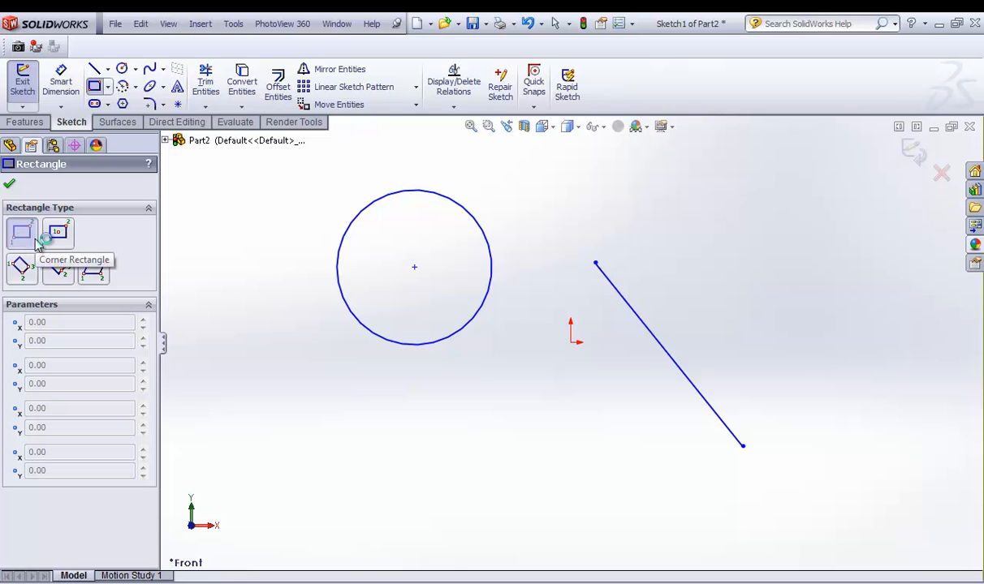
{"action": "key", "text": "super+plus"}
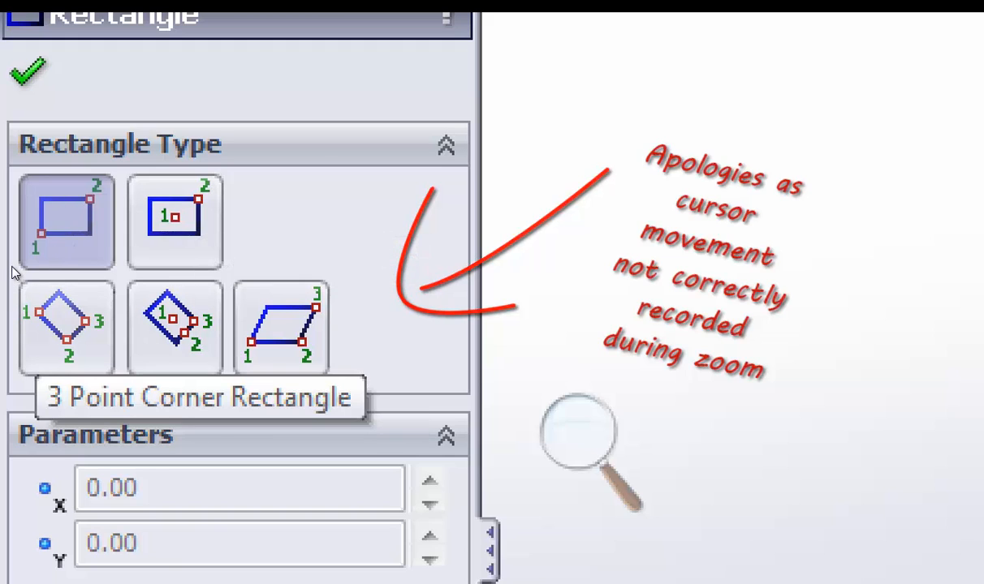
{"action": "left_click", "coordinate": [39, 235]}
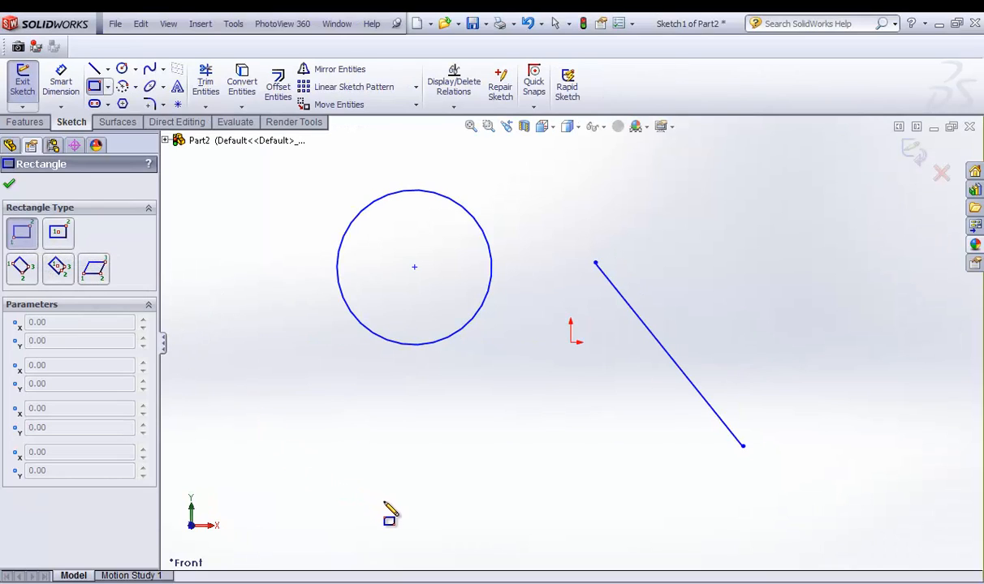
{"action": "mouse_move", "coordinate": [387, 503]}
{"action": "left_mouse_down"}
{"action": "mouse_move", "coordinate": [387, 457]}
{"action": "mouse_move", "coordinate": [472, 417]}
{"action": "mouse_move", "coordinate": [646, 402]}
{"action": "left_mouse_up"}
{"action": "key", "text": "Escape"}
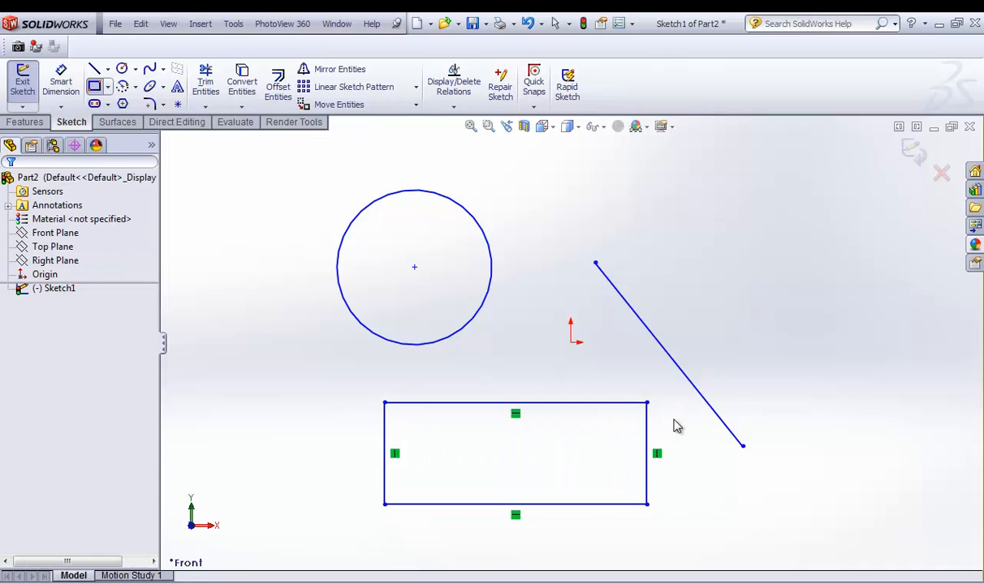
- Delete the slanted line and the circle from the sketch
{"action": "left_click", "coordinate": [683, 373]}
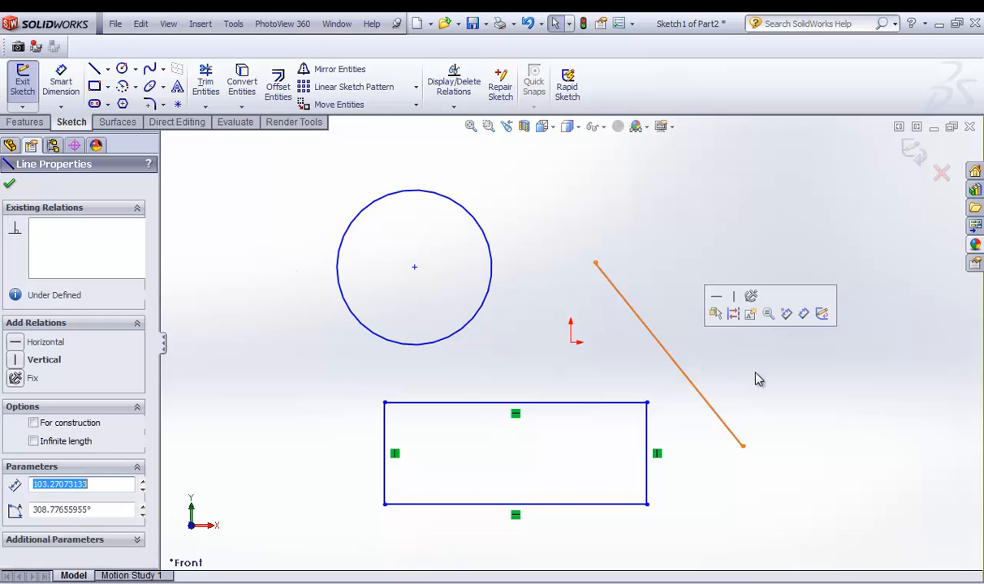
{"action": "key", "text": "Delete"}
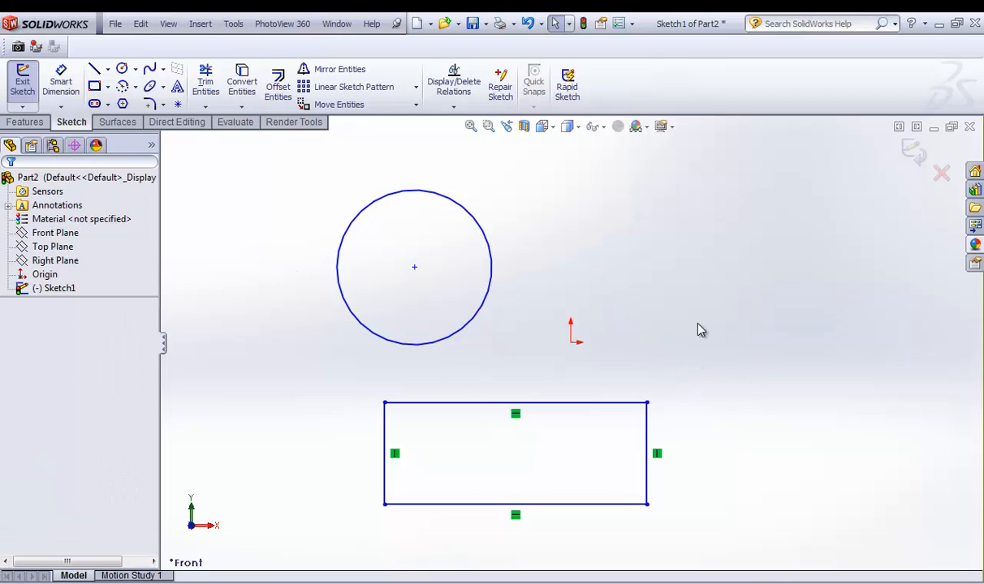
{"action": "left_click", "coordinate": [492, 302]}
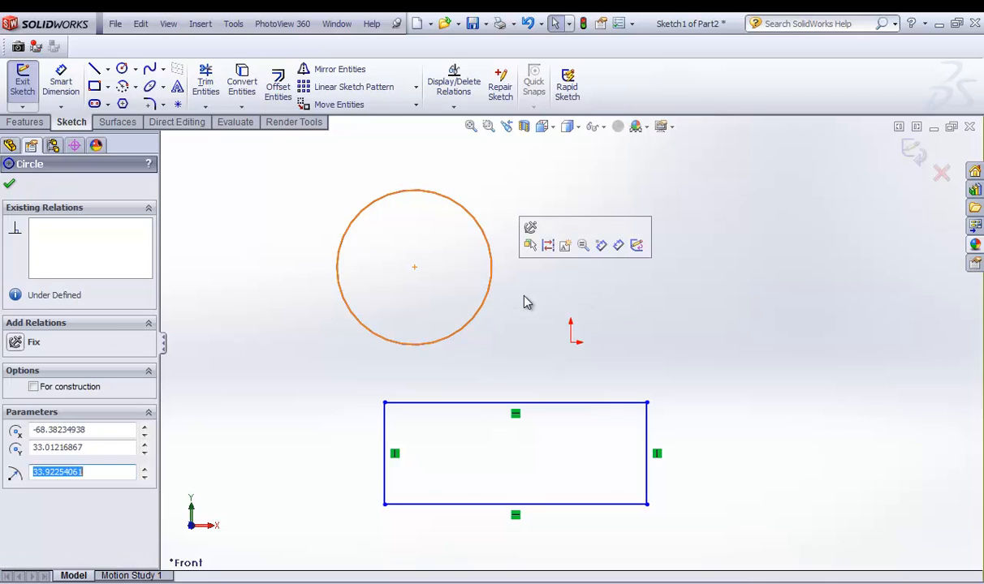
{"action": "key", "text": "Delete"}
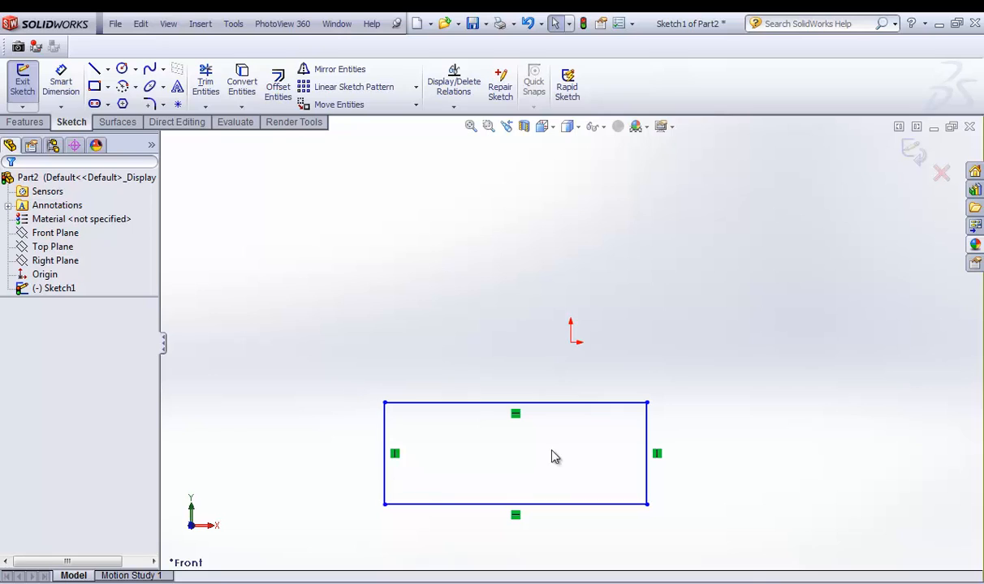
- Examine the line properties of each of the rectangle's four sides, including length and angle
{"action": "scroll", "coordinate": [492, 474], "scroll_direction": "down", "scroll_amount": 3}
{"action": "scroll", "coordinate": [490, 478], "scroll_direction": "up", "scroll_amount": 2}
{"action": "scroll", "coordinate": [491, 479], "scroll_direction": "down", "scroll_amount": 3}
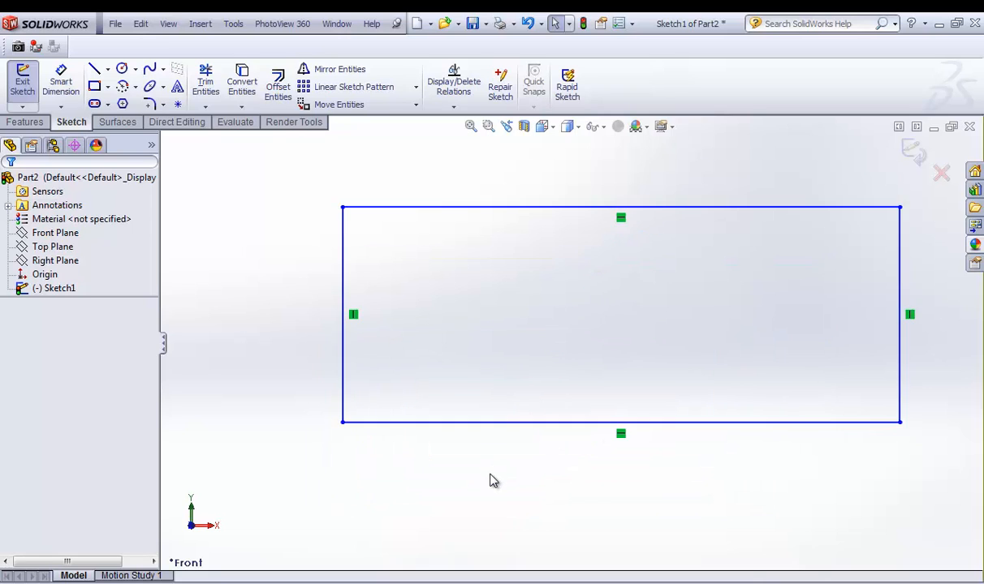
{"action": "scroll", "coordinate": [519, 469], "scroll_direction": "up", "scroll_amount": 2}
{"action": "scroll", "coordinate": [781, 266], "scroll_direction": "down", "scroll_amount": 1}
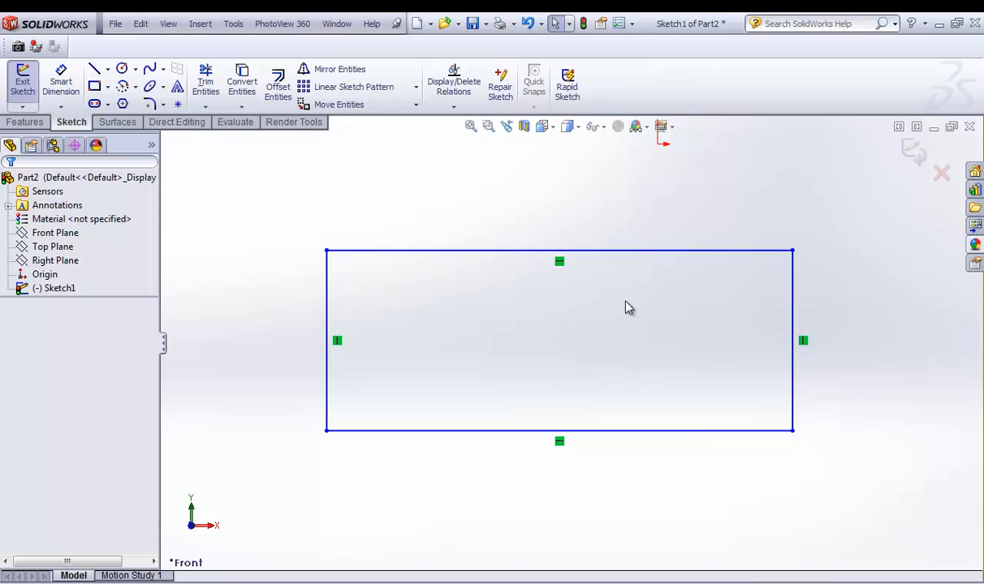
{"action": "left_click", "coordinate": [626, 251]}
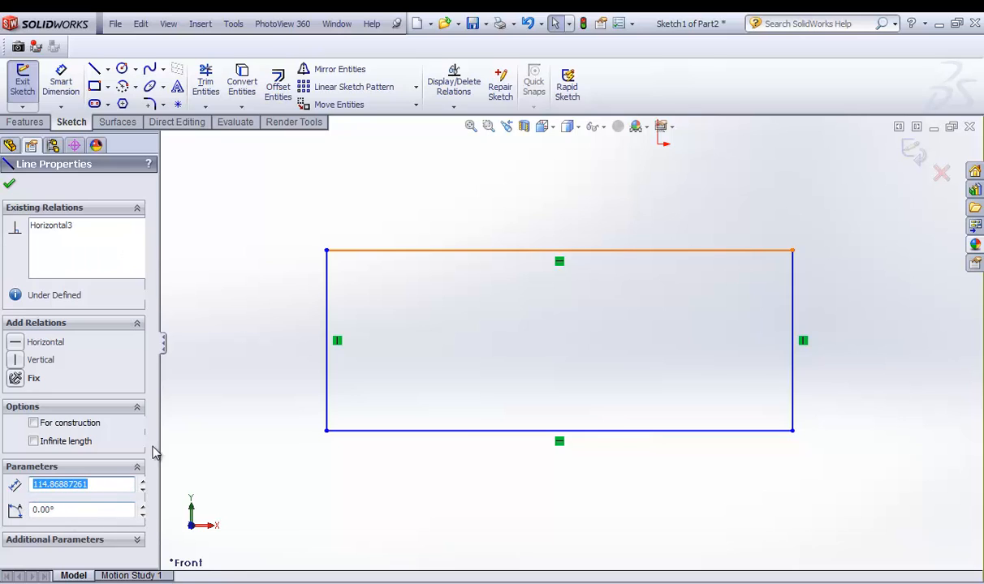
{"action": "left_click", "coordinate": [327, 325]}
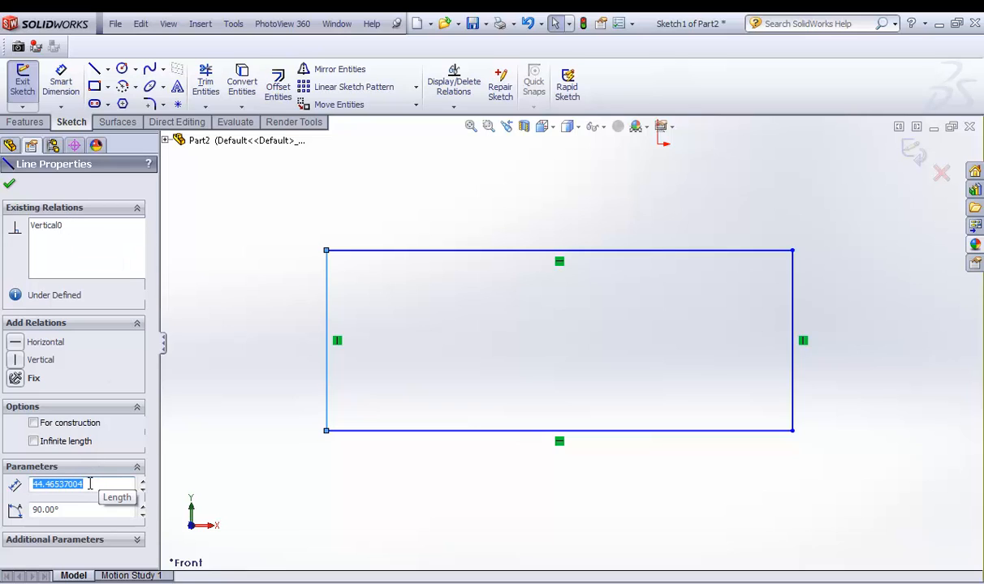
{"action": "left_click", "coordinate": [455, 431]}
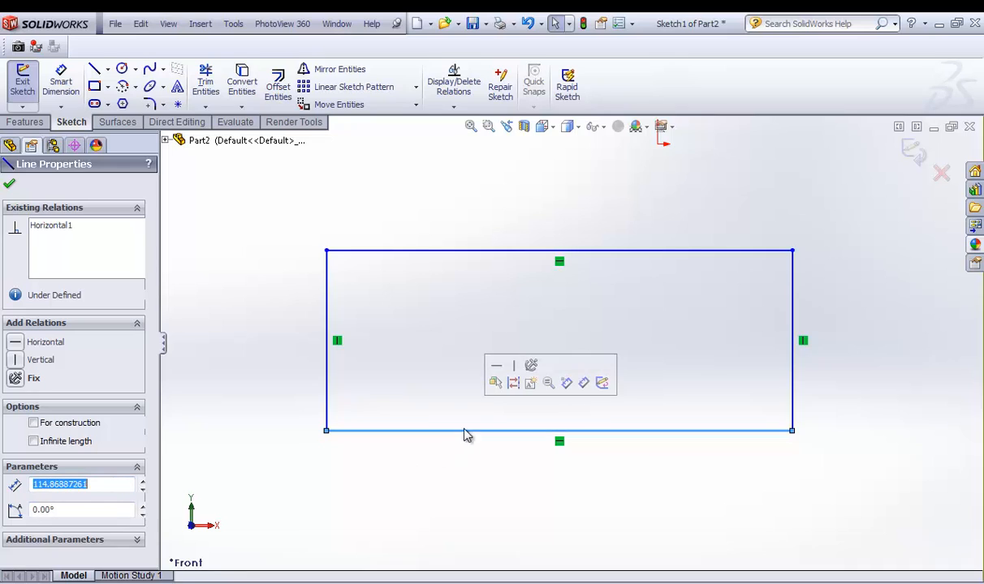
{"action": "left_click", "coordinate": [793, 355]}
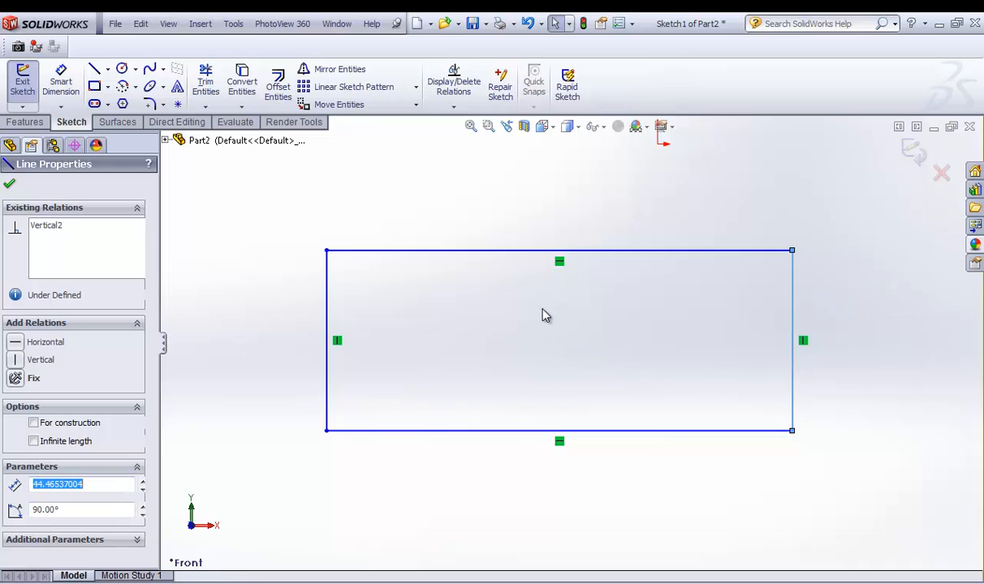
{"action": "key", "text": "Escape"}
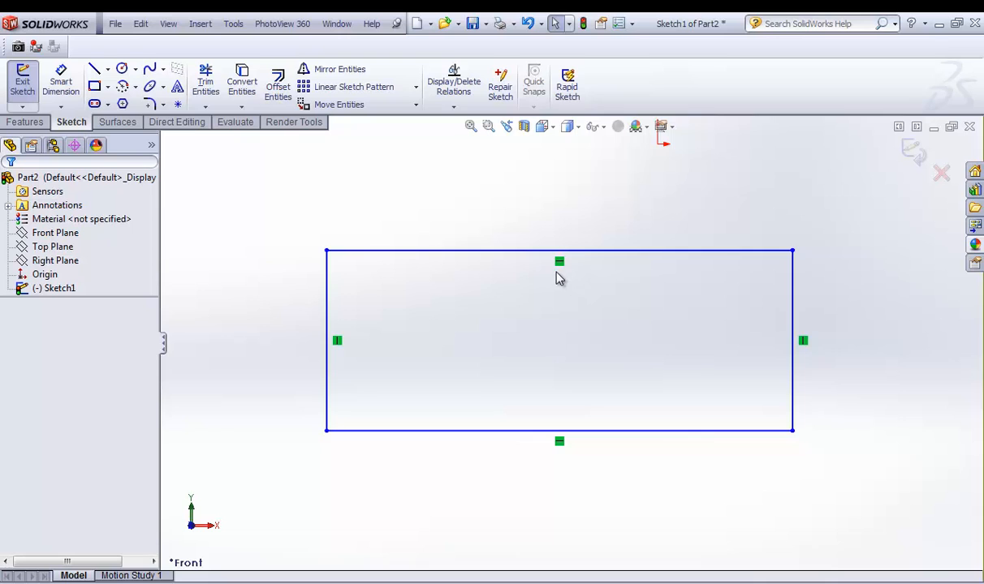
- Check the existing relation on the rectangle's upper edge
{"action": "key", "text": "super+plus"}
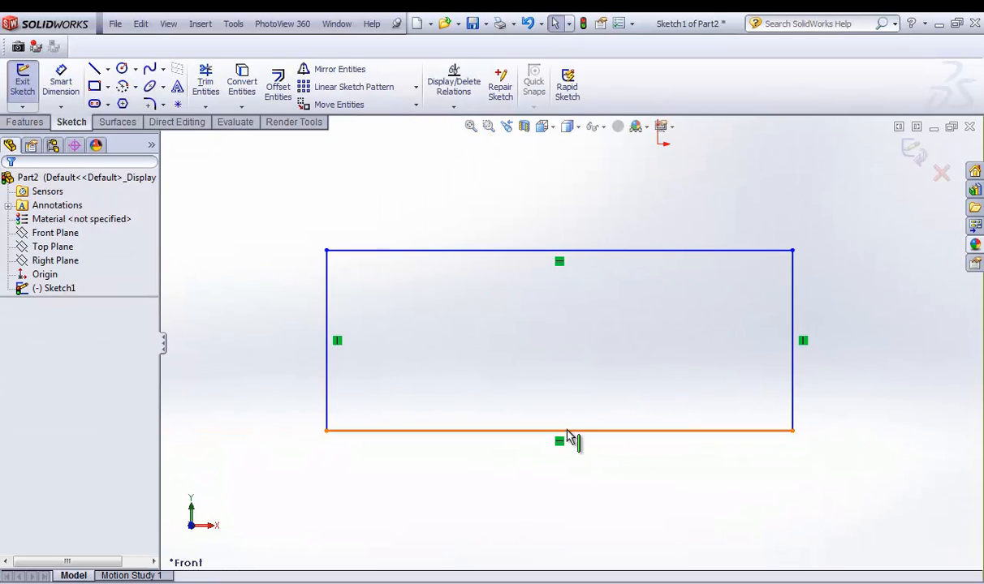
{"action": "left_click", "coordinate": [522, 252]}
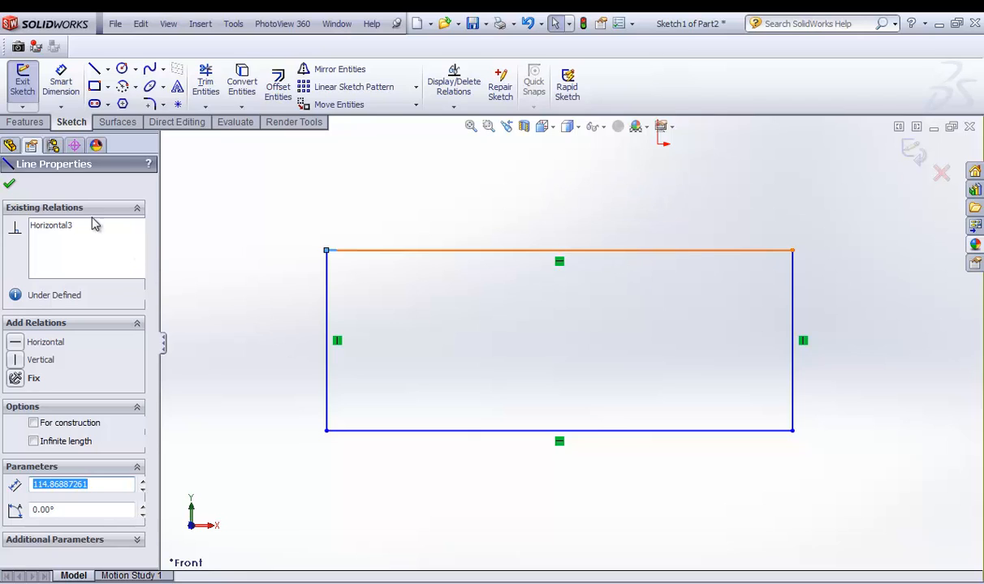
{"action": "left_click", "coordinate": [358, 301]}
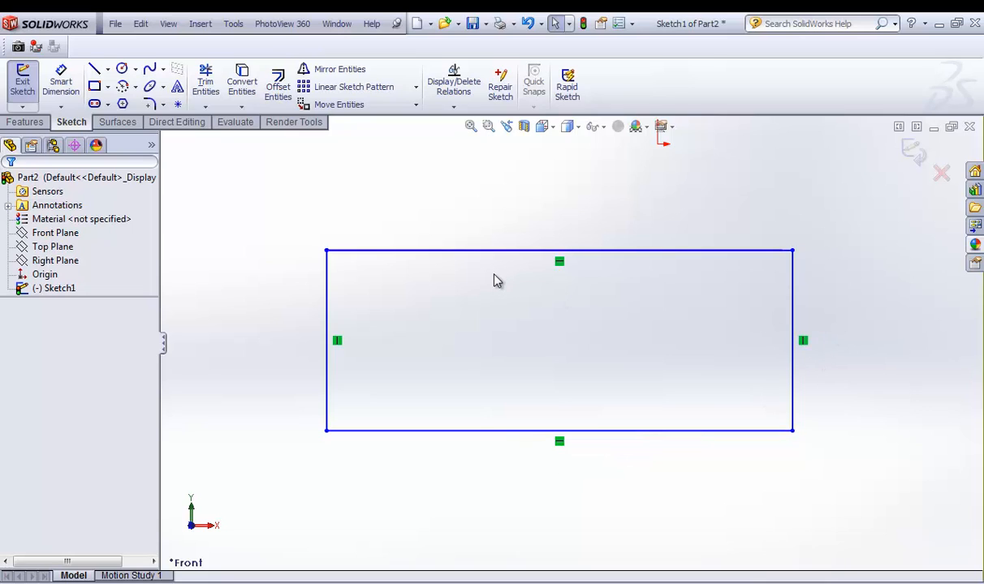
- Delete the vertical relation from the rectangle's right side using its marker in the sketch
{"action": "scroll", "coordinate": [560, 307], "scroll_direction": "up", "scroll_amount": 3}
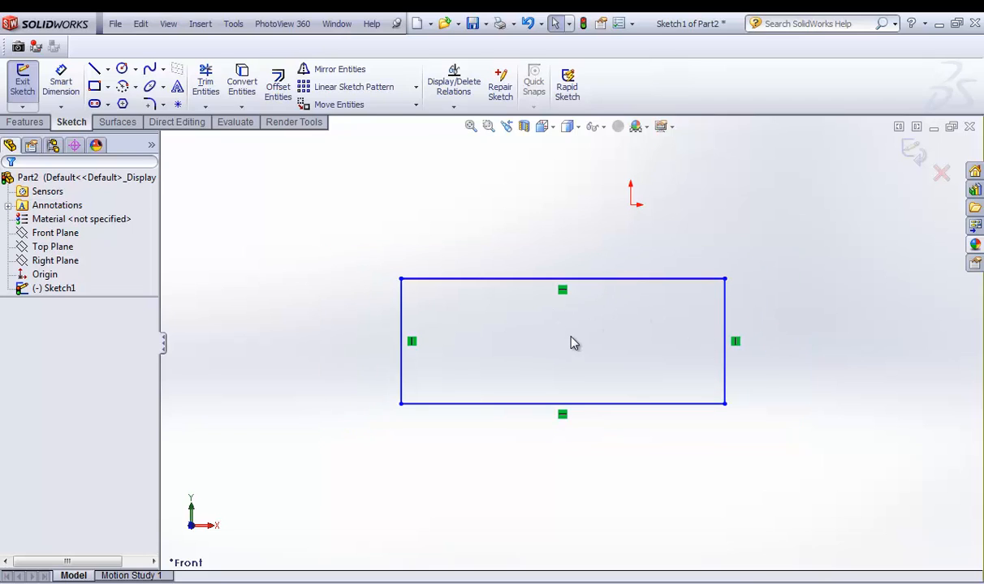
{"action": "scroll", "coordinate": [571, 342], "scroll_direction": "down", "scroll_amount": 2}
{"action": "left_click", "coordinate": [804, 344]}
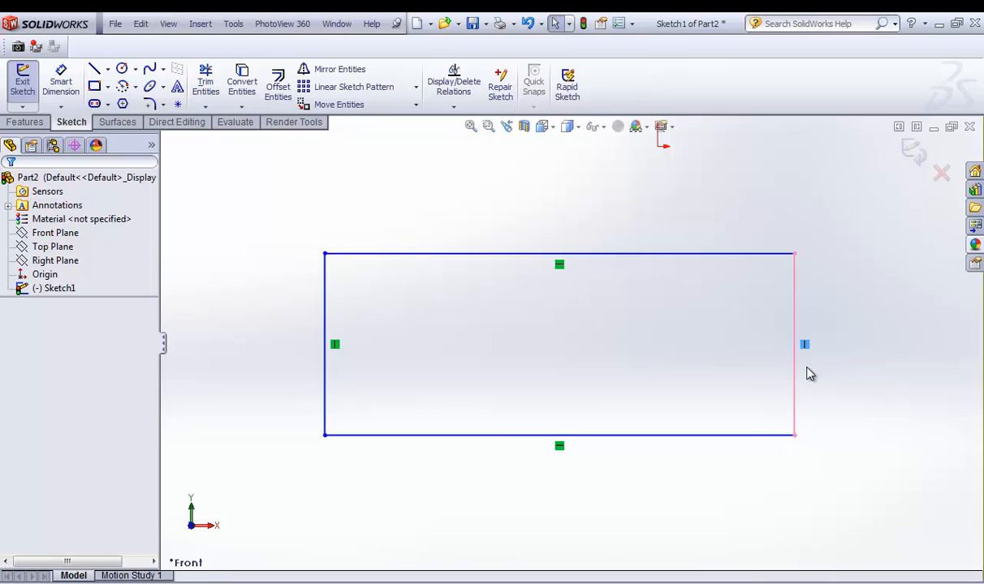
{"action": "key", "text": "Delete"}
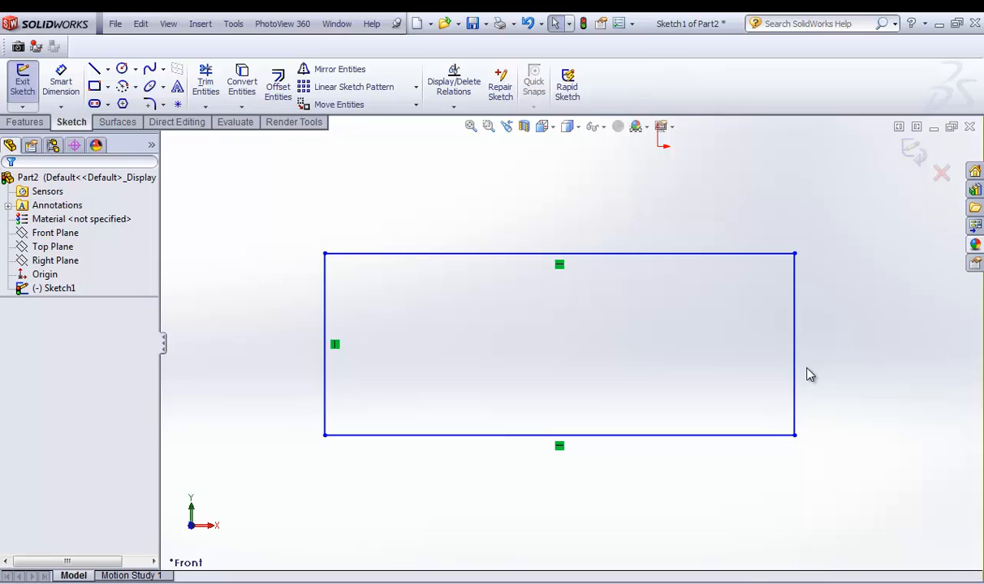
- Delete all existing relations of the rectangle's right side through its line properties, and undo that deletion
{"action": "left_click", "coordinate": [795, 322]}
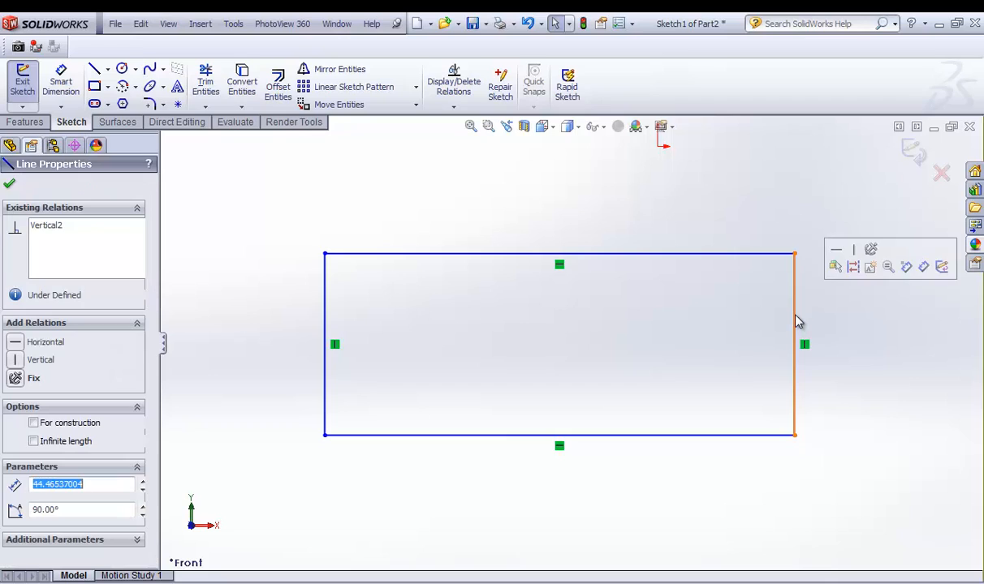
{"action": "right_click", "coordinate": [84, 239]}
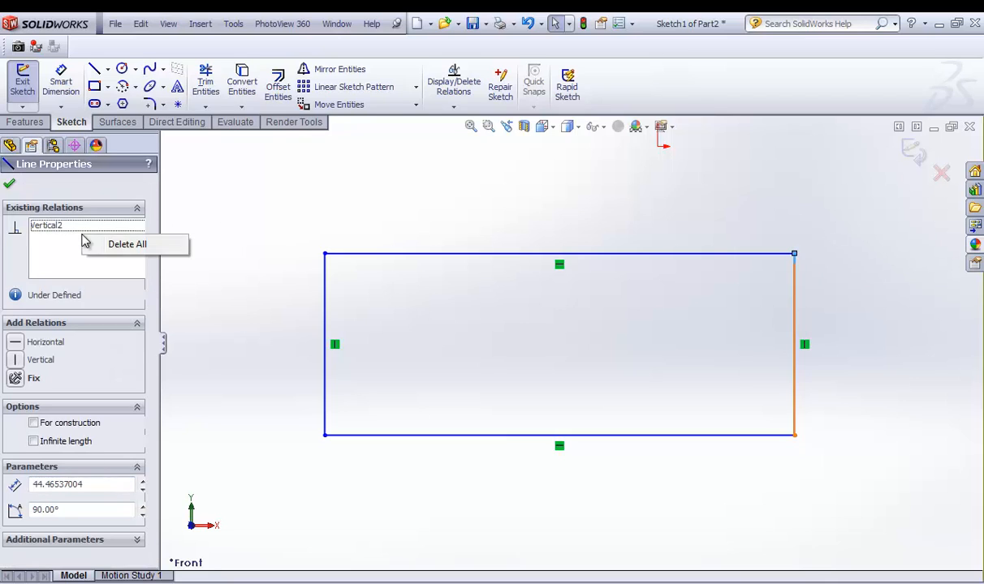
{"action": "left_click", "coordinate": [128, 244]}
{"action": "key", "text": "ctrl+z"}
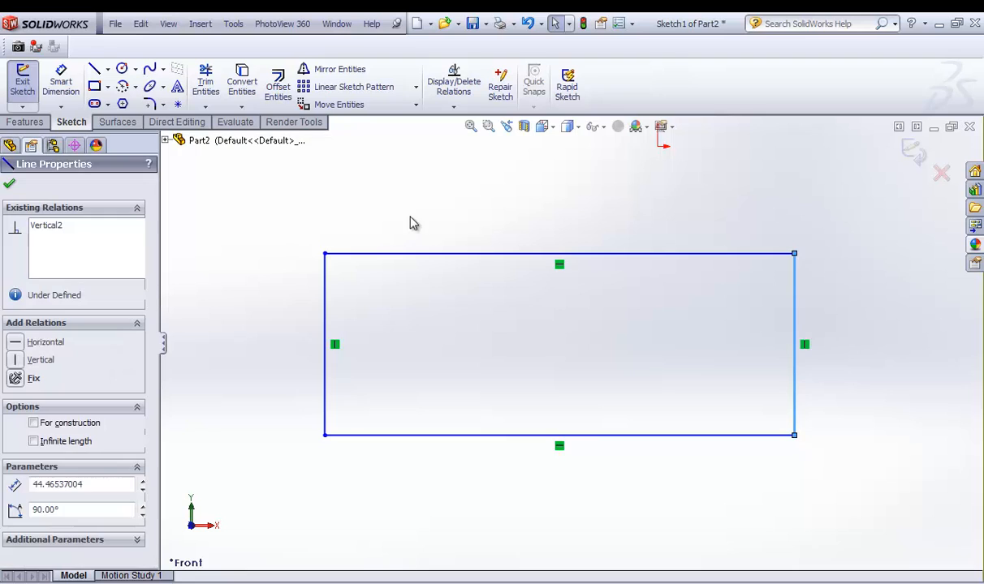
{"action": "left_click", "coordinate": [402, 220]}
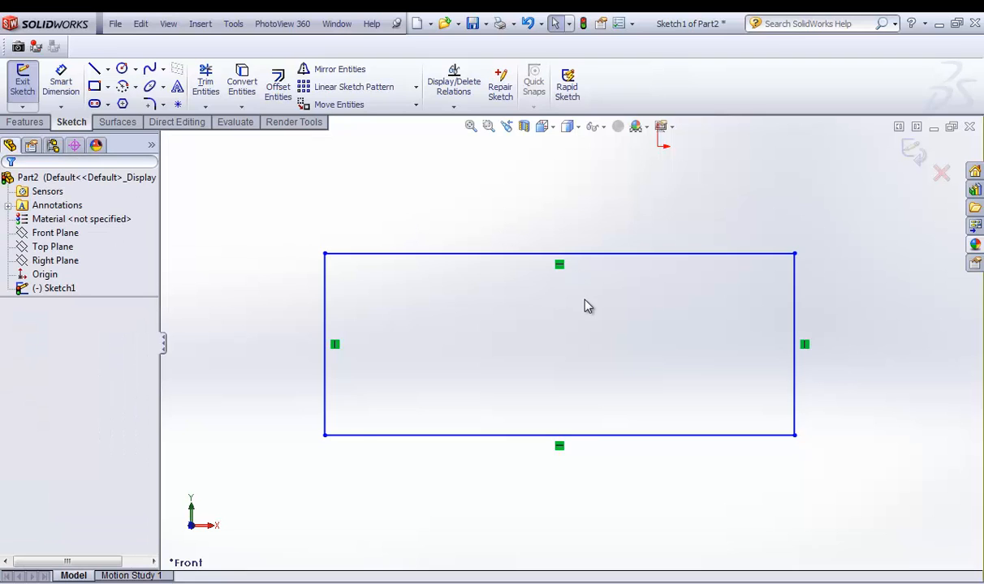
- Move the rectangle's upper edge upward until the rectangle is about 50 high
{"action": "scroll", "coordinate": [588, 306], "scroll_direction": "up", "scroll_amount": 1}
{"action": "mouse_move", "coordinate": [595, 277]}
{"action": "left_mouse_down"}
{"action": "mouse_move", "coordinate": [593, 228]}
{"action": "mouse_move", "coordinate": [590, 308]}
{"action": "mouse_move", "coordinate": [592, 211]}
{"action": "mouse_move", "coordinate": [595, 336]}
{"action": "mouse_move", "coordinate": [600, 218]}
{"action": "mouse_move", "coordinate": [612, 315]}
{"action": "mouse_move", "coordinate": [609, 286]}
{"action": "left_mouse_up"}
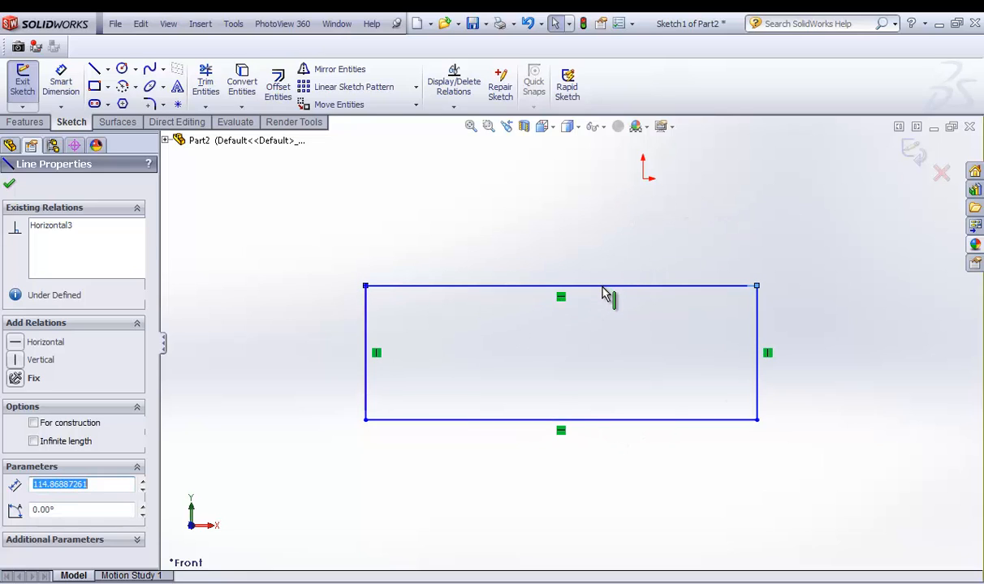
{"action": "left_click_drag", "start_coordinate": [599, 279], "coordinate": [612, 253]}
{"action": "left_click", "coordinate": [715, 325]}
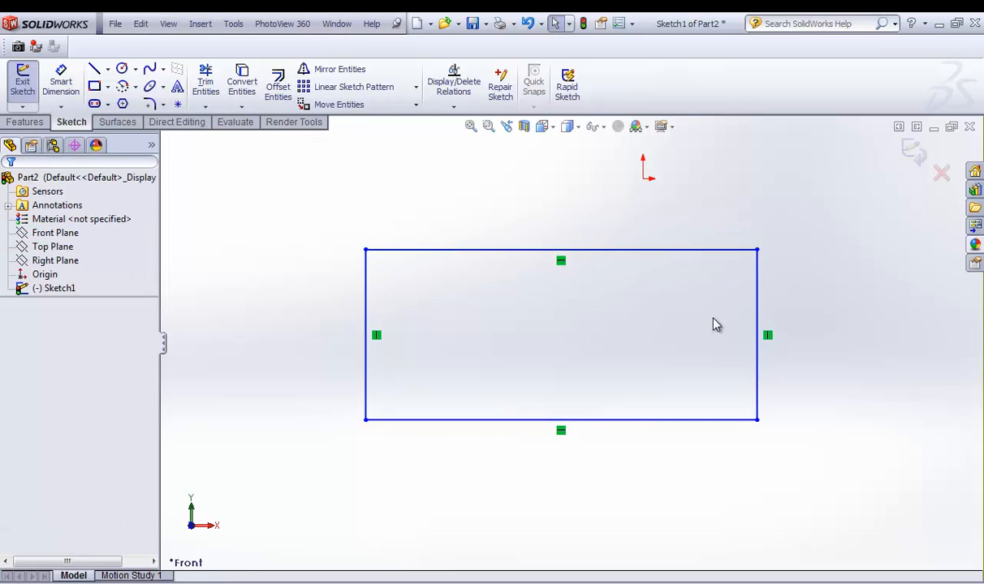
- Widen the rectangle by moving its right side outward, and shift its upper-left corner slightly up and outward
{"action": "left_click_drag", "start_coordinate": [759, 328], "coordinate": [649, 325]}
{"action": "left_click_drag", "start_coordinate": [808, 331], "coordinate": [841, 335]}
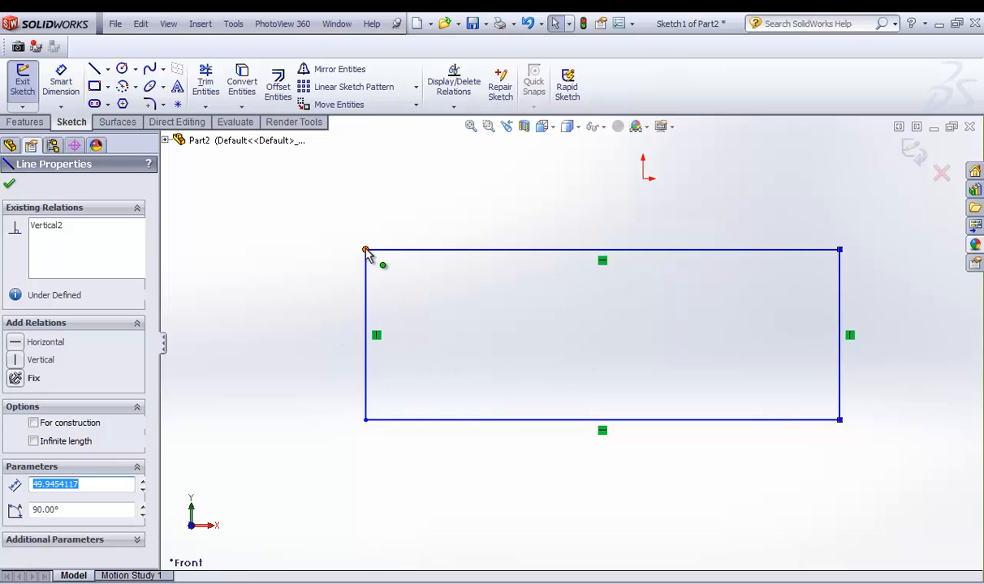
{"action": "mouse_move", "coordinate": [366, 251]}
{"action": "left_mouse_down"}
{"action": "mouse_move", "coordinate": [279, 180]}
{"action": "mouse_move", "coordinate": [403, 273]}
{"action": "mouse_move", "coordinate": [412, 291]}
{"action": "mouse_move", "coordinate": [311, 234]}
{"action": "mouse_move", "coordinate": [318, 186]}
{"action": "mouse_move", "coordinate": [395, 208]}
{"action": "mouse_move", "coordinate": [419, 236]}
{"action": "mouse_move", "coordinate": [423, 256]}
{"action": "mouse_move", "coordinate": [365, 336]}
{"action": "mouse_move", "coordinate": [340, 281]}
{"action": "mouse_move", "coordinate": [407, 282]}
{"action": "mouse_move", "coordinate": [360, 262]}
{"action": "mouse_move", "coordinate": [424, 281]}
{"action": "mouse_move", "coordinate": [334, 236]}
{"action": "mouse_move", "coordinate": [384, 268]}
{"action": "mouse_move", "coordinate": [437, 281]}
{"action": "mouse_move", "coordinate": [420, 270]}
{"action": "mouse_move", "coordinate": [430, 264]}
{"action": "mouse_move", "coordinate": [363, 235]}
{"action": "left_mouse_up"}
{"action": "left_click", "coordinate": [432, 324]}
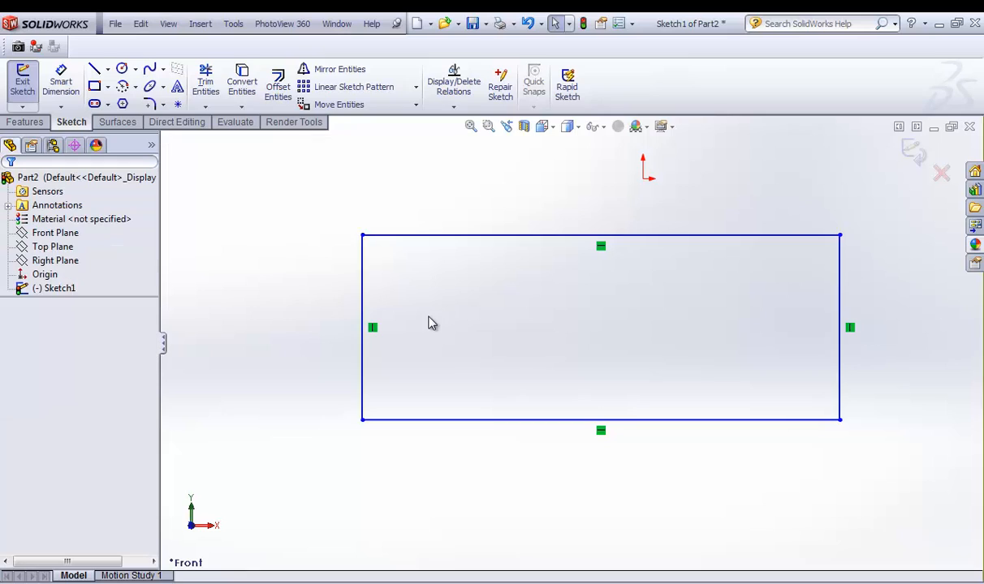
- Delete the left side's vertical relation and move the upper-left corner outward to about X -110, Y -11
{"action": "left_click", "coordinate": [373, 329]}
{"action": "key", "text": "Delete"}
{"action": "left_click_drag", "start_coordinate": [362, 235], "coordinate": [270, 218]}
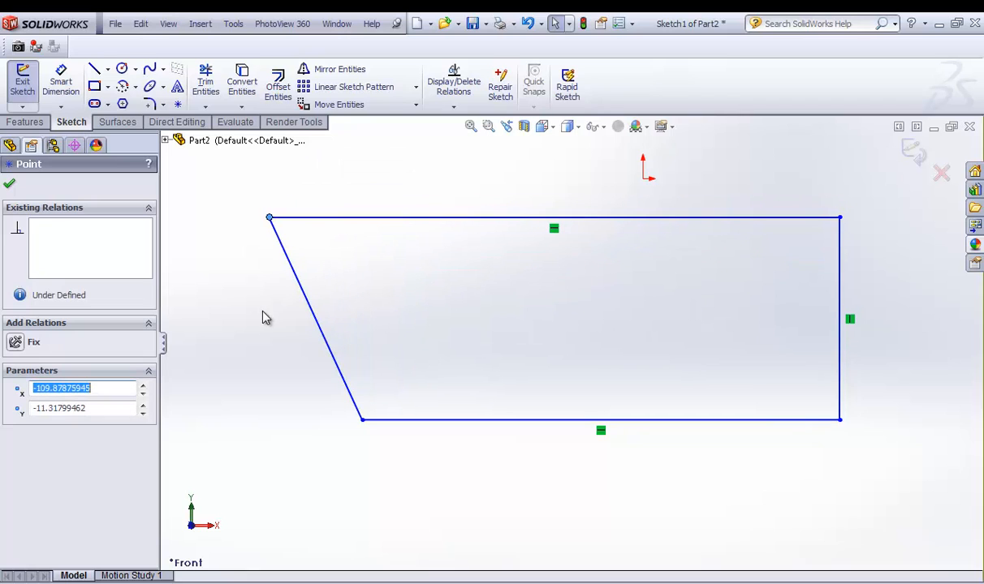
- Delete the upper edge's horizontal relation and move the upper-left corner to about X -97, Y 0
{"action": "left_click", "coordinate": [554, 229]}
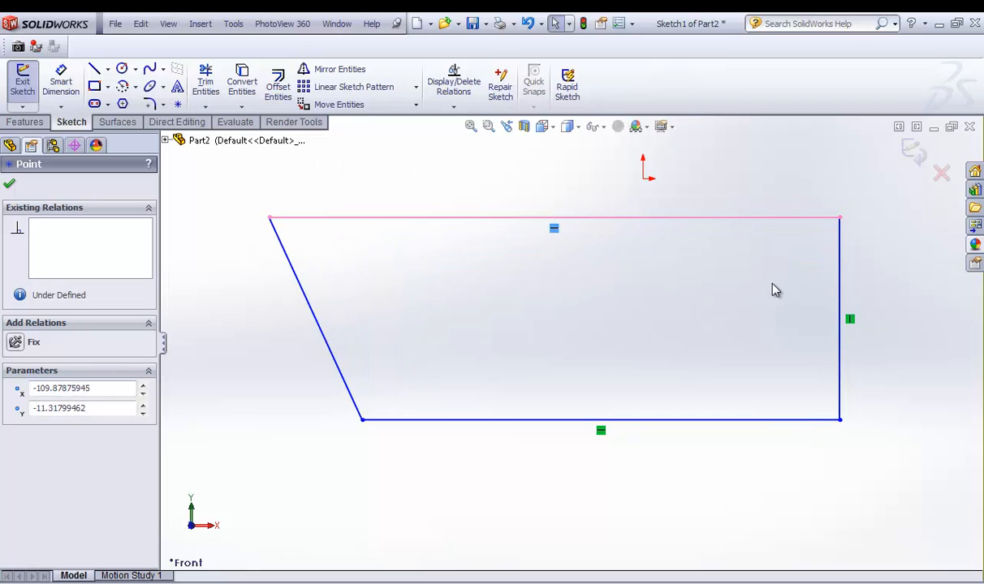
{"action": "key", "text": "Delete"}
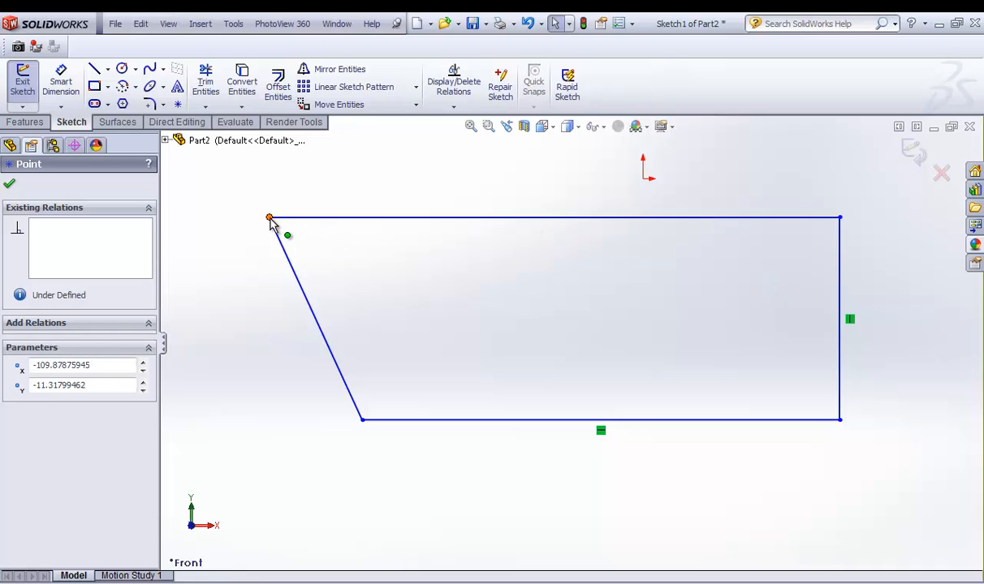
{"action": "mouse_move", "coordinate": [270, 222]}
{"action": "left_mouse_down"}
{"action": "mouse_move", "coordinate": [323, 178]}
{"action": "mouse_move", "coordinate": [468, 261]}
{"action": "mouse_move", "coordinate": [378, 182]}
{"action": "mouse_move", "coordinate": [383, 171]}
{"action": "mouse_move", "coordinate": [403, 254]}
{"action": "mouse_move", "coordinate": [311, 190]}
{"action": "mouse_move", "coordinate": [367, 183]}
{"action": "mouse_move", "coordinate": [318, 177]}
{"action": "mouse_move", "coordinate": [385, 192]}
{"action": "mouse_move", "coordinate": [352, 190]}
{"action": "mouse_move", "coordinate": [348, 179]}
{"action": "mouse_move", "coordinate": [369, 258]}
{"action": "mouse_move", "coordinate": [309, 175]}
{"action": "mouse_move", "coordinate": [325, 199]}
{"action": "mouse_move", "coordinate": [308, 193]}
{"action": "mouse_move", "coordinate": [314, 178]}
{"action": "left_mouse_up"}
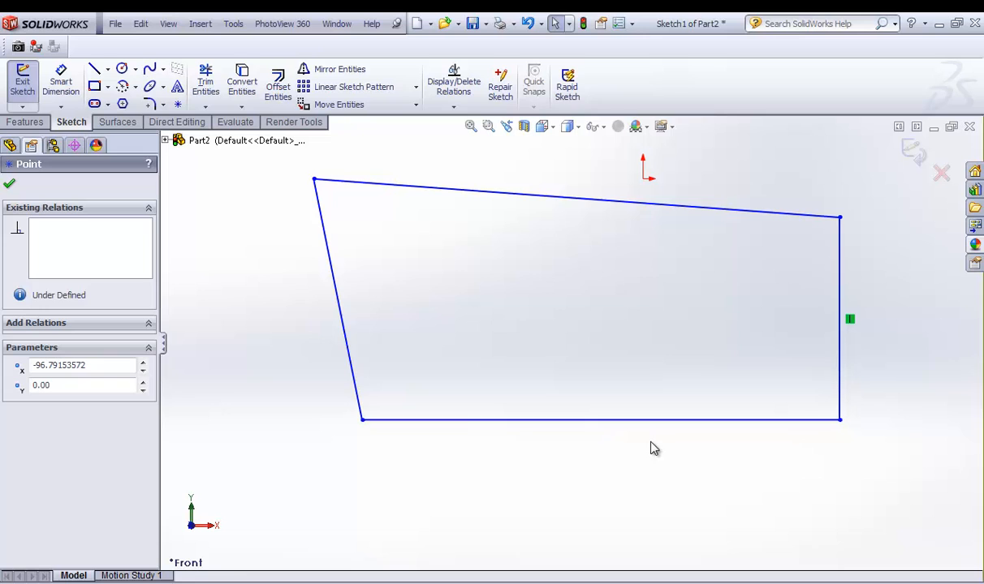
- With the remaining relations deleted, move the lower-left corner to about X -34, Y -97 and the lower-right corner to about X 34, Y -62
{"action": "left_click_drag", "start_coordinate": [362, 422], "coordinate": [538, 492]}
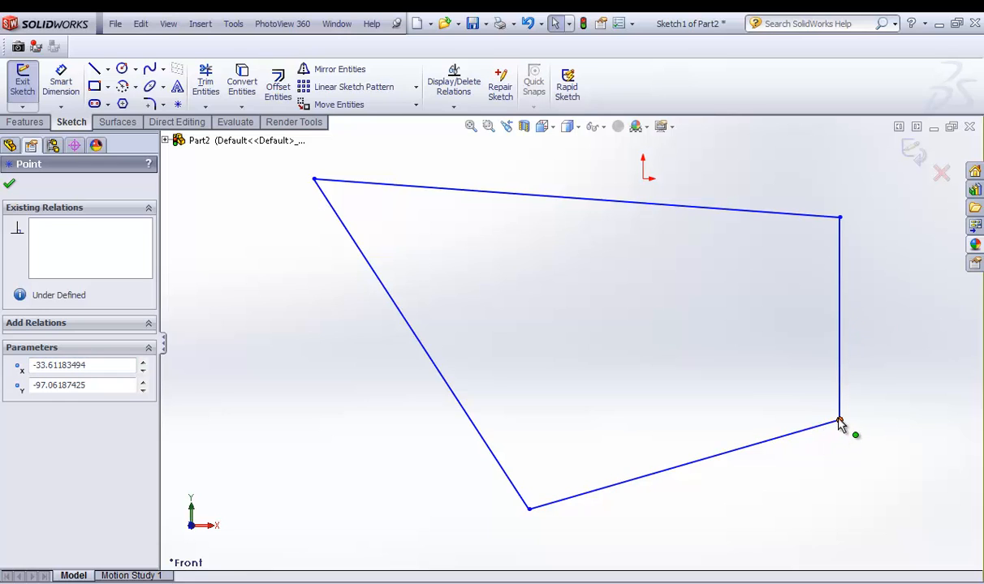
{"action": "left_click_drag", "start_coordinate": [839, 422], "coordinate": [759, 390]}
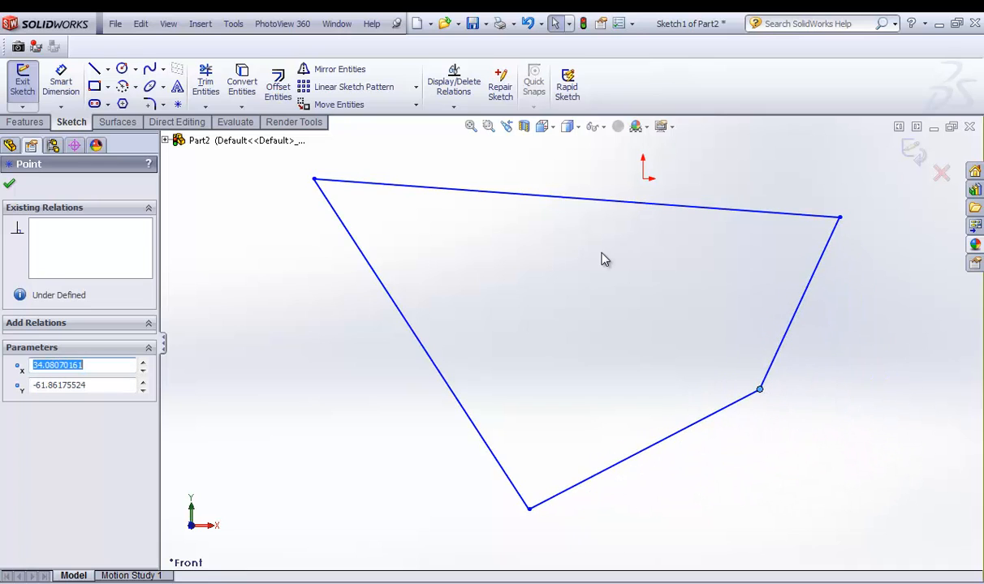
- Add a horizontal relation to the slanted upper edge and a vertical relation to the right side
{"action": "left_click", "coordinate": [591, 203]}
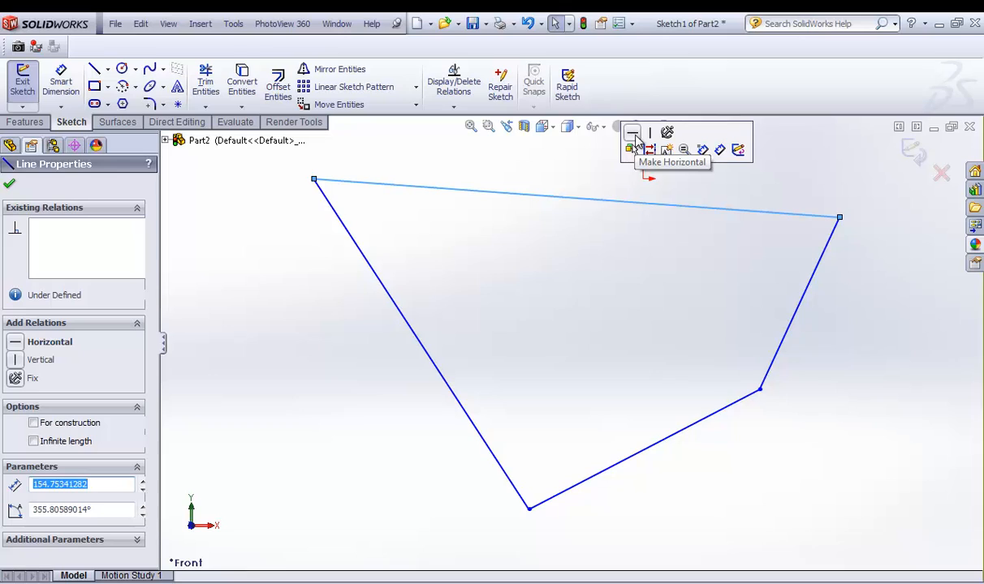
{"action": "left_click", "coordinate": [15, 343]}
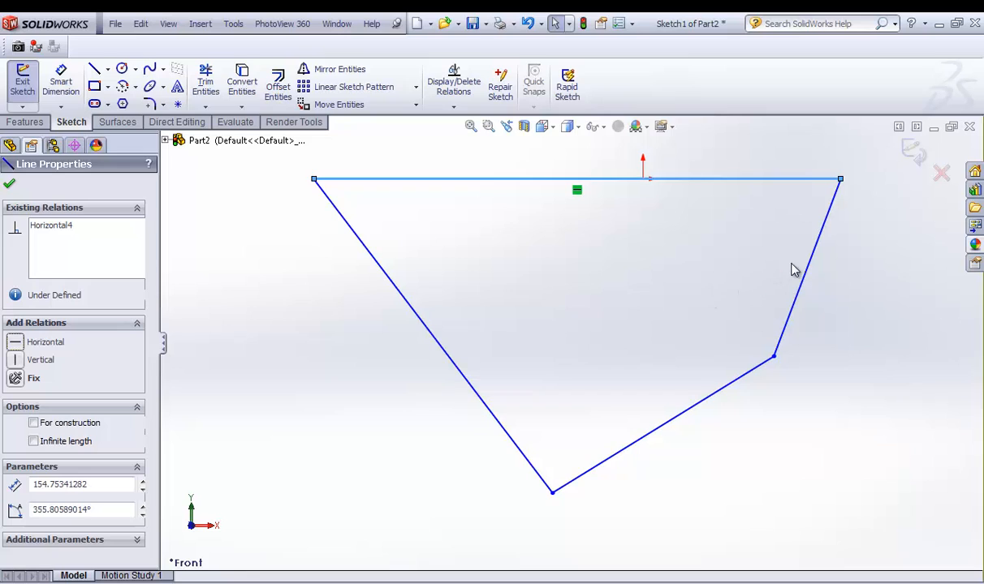
{"action": "left_click", "coordinate": [807, 276]}
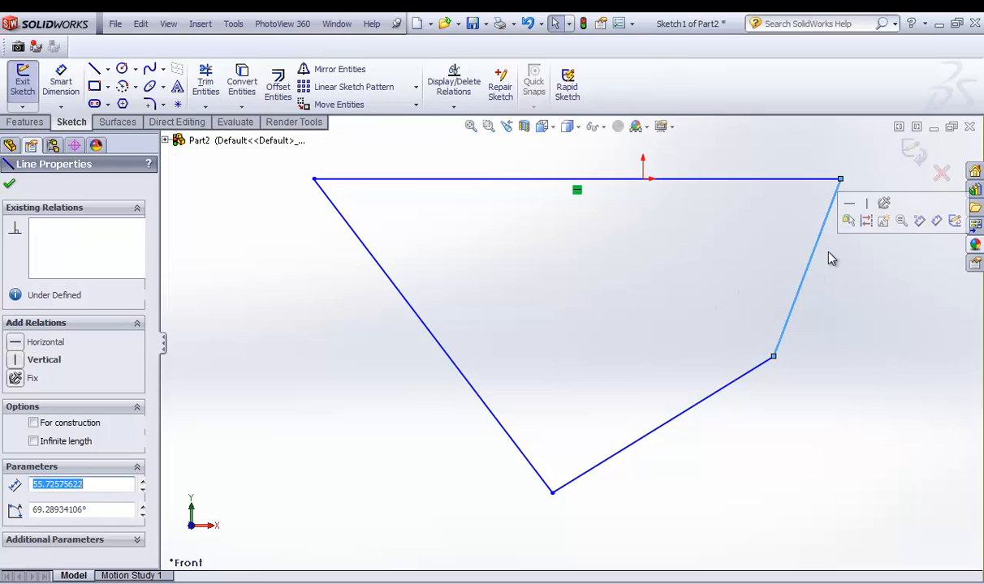
{"action": "left_click", "coordinate": [866, 205]}
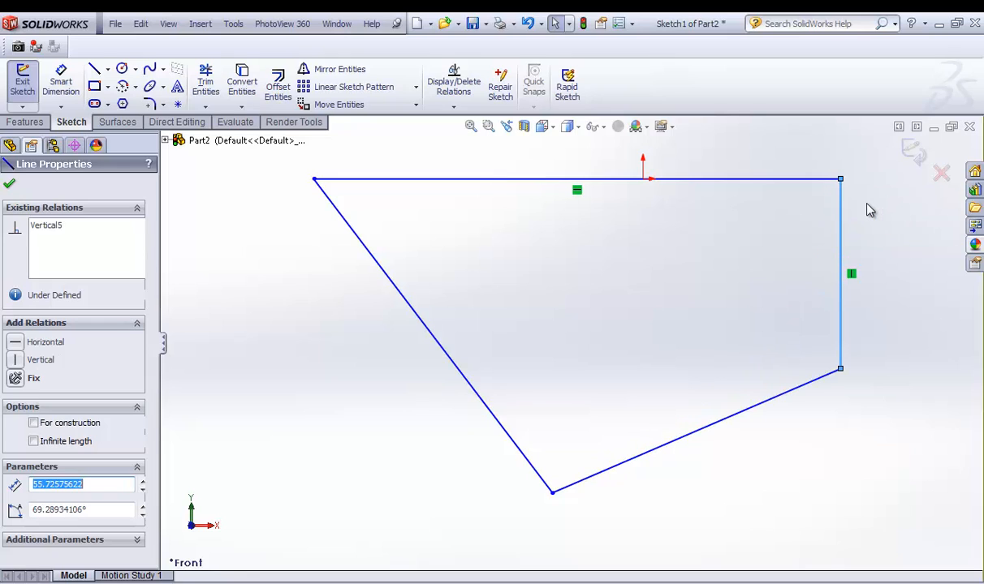
- Add a vertical relation to the slanted left side and a horizontal relation to the lower edge
{"action": "left_click", "coordinate": [408, 302]}
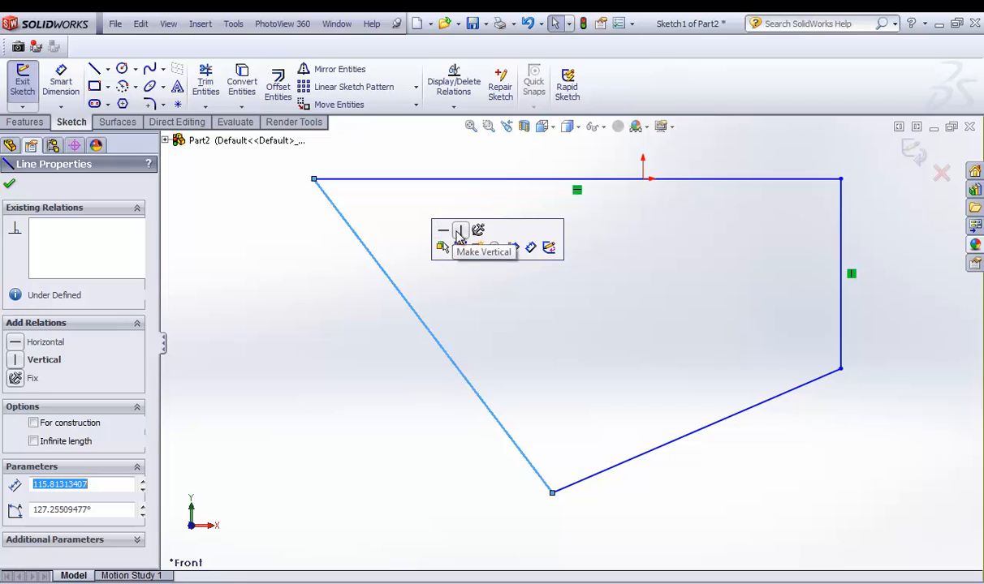
{"action": "left_click", "coordinate": [460, 233]}
{"action": "scroll", "coordinate": [497, 357], "scroll_direction": "up", "scroll_amount": 2}
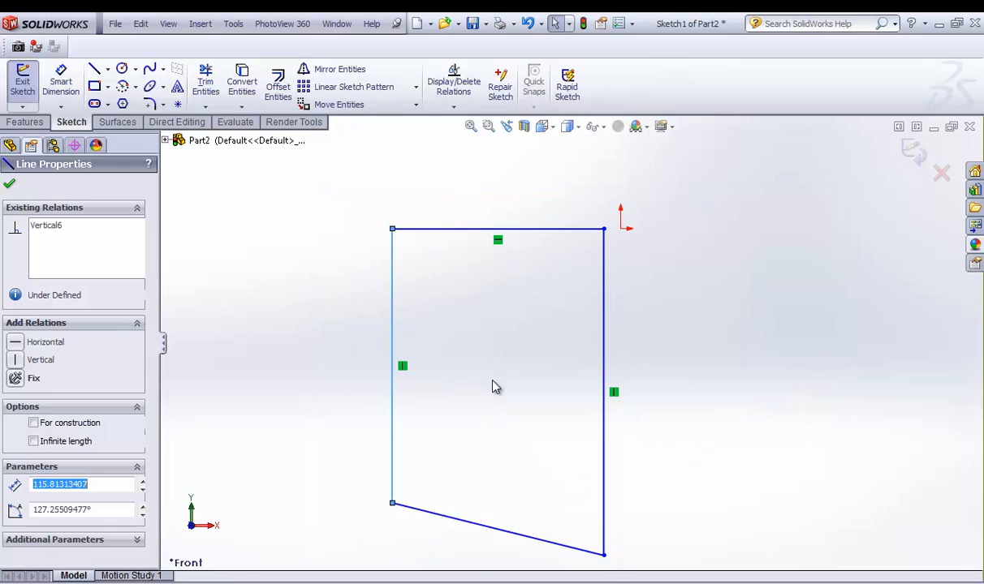
{"action": "left_click", "coordinate": [496, 529]}
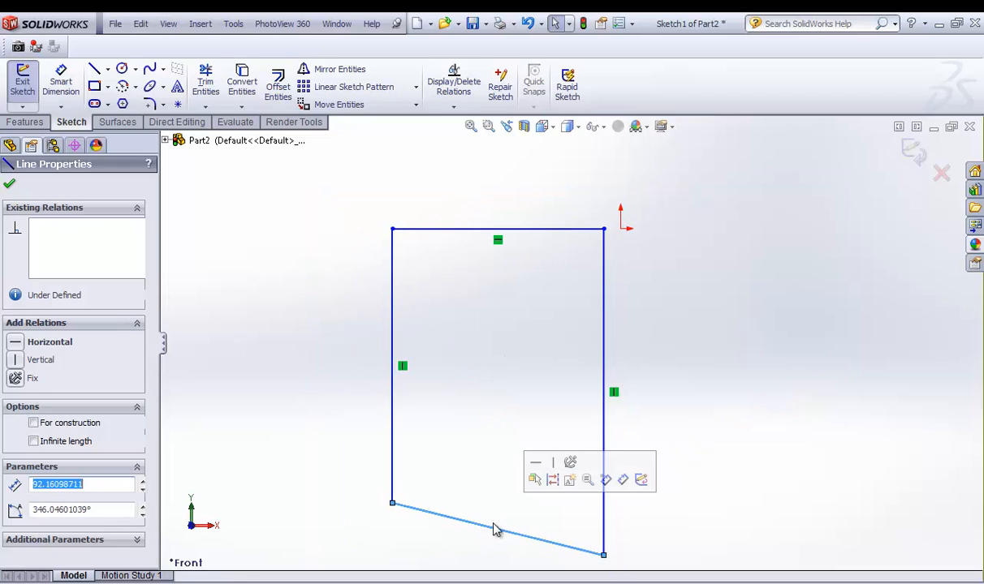
{"action": "left_click", "coordinate": [533, 464]}
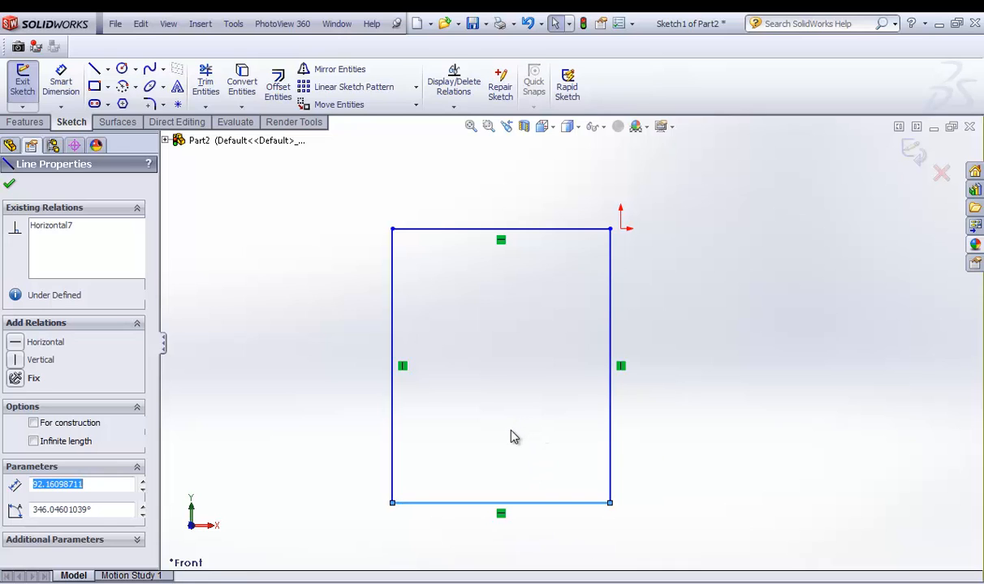
- Reshape the rectangle by moving its lower-right corner to about X 41, Y -59
{"action": "left_click_drag", "start_coordinate": [609, 503], "coordinate": [720, 375]}
{"action": "scroll", "coordinate": [621, 409], "scroll_direction": "down", "scroll_amount": 3}
{"action": "scroll", "coordinate": [573, 323], "scroll_direction": "up", "scroll_amount": 3}
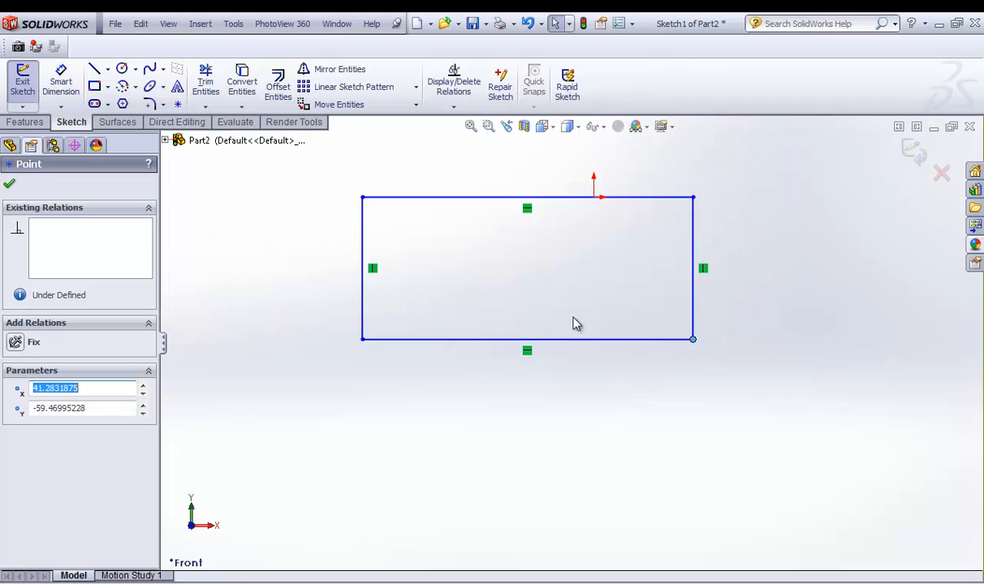
{"action": "scroll", "coordinate": [531, 236], "scroll_direction": "down", "scroll_amount": 2}
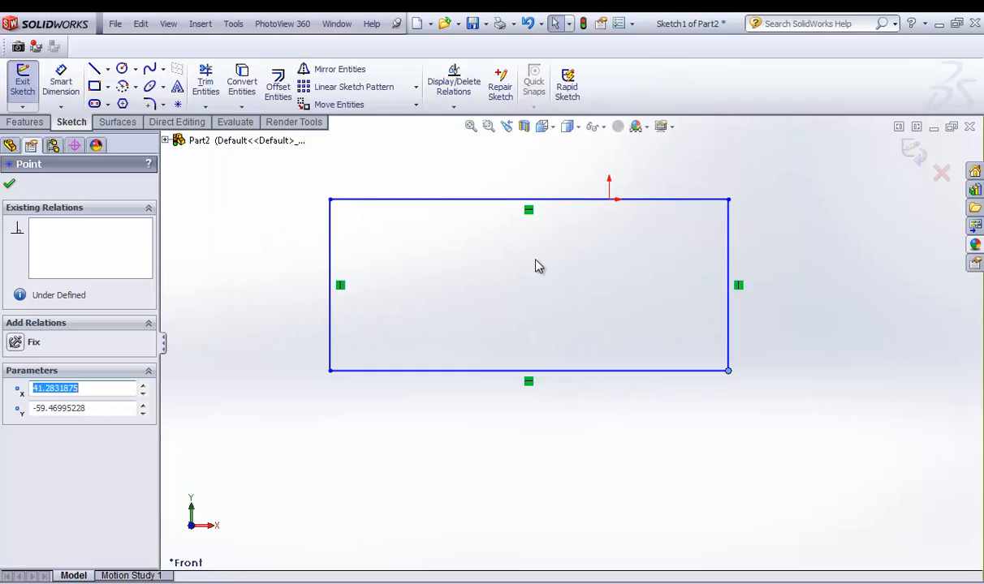
- Try adding a vertical relation to the horizontal upper edge, and delete that conflicting relation from its existing relations
{"action": "left_click", "coordinate": [534, 211]}
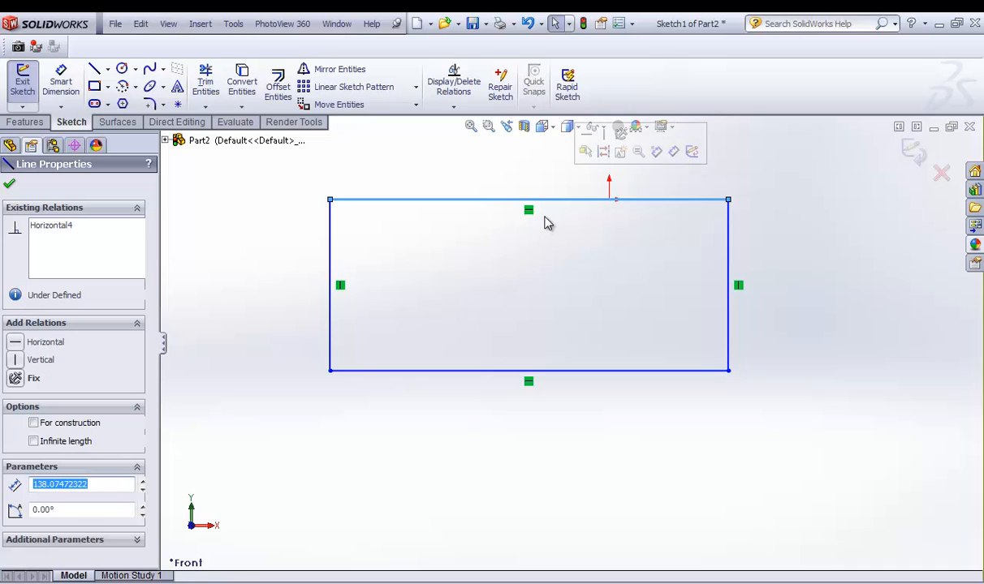
{"action": "scroll", "coordinate": [557, 247], "scroll_direction": "up", "scroll_amount": 2}
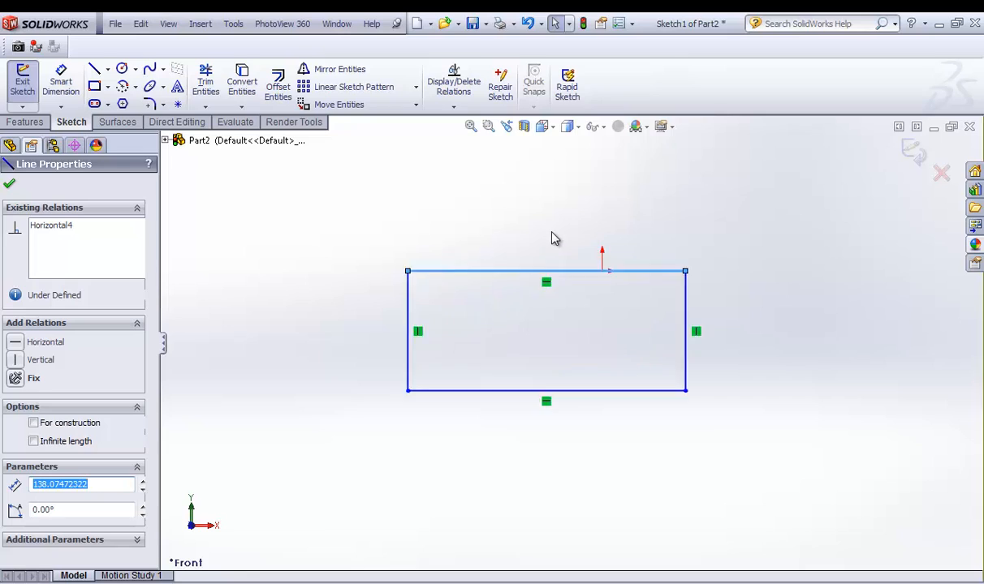
{"action": "scroll", "coordinate": [556, 243], "scroll_direction": "down", "scroll_amount": 1}
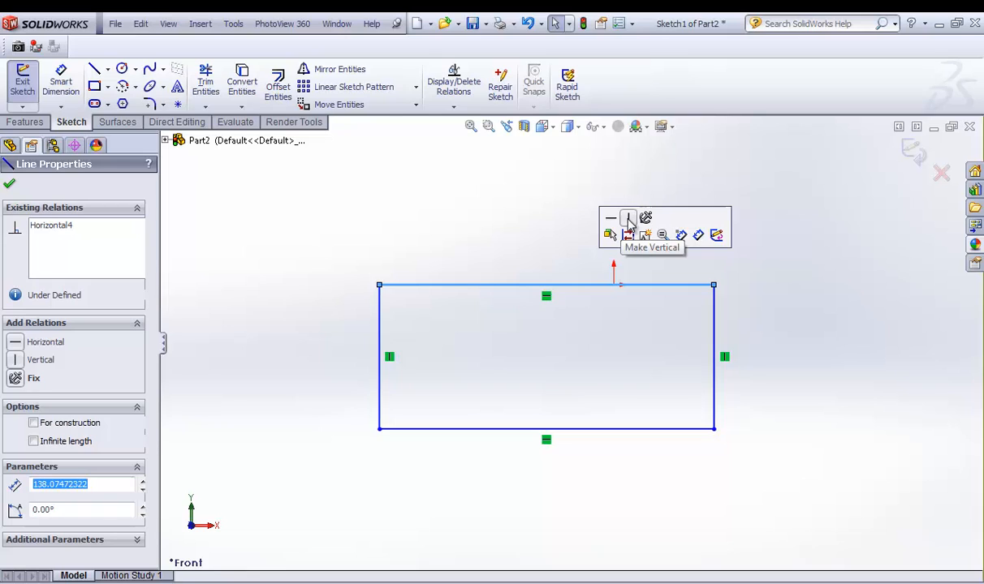
{"action": "left_click", "coordinate": [630, 219]}
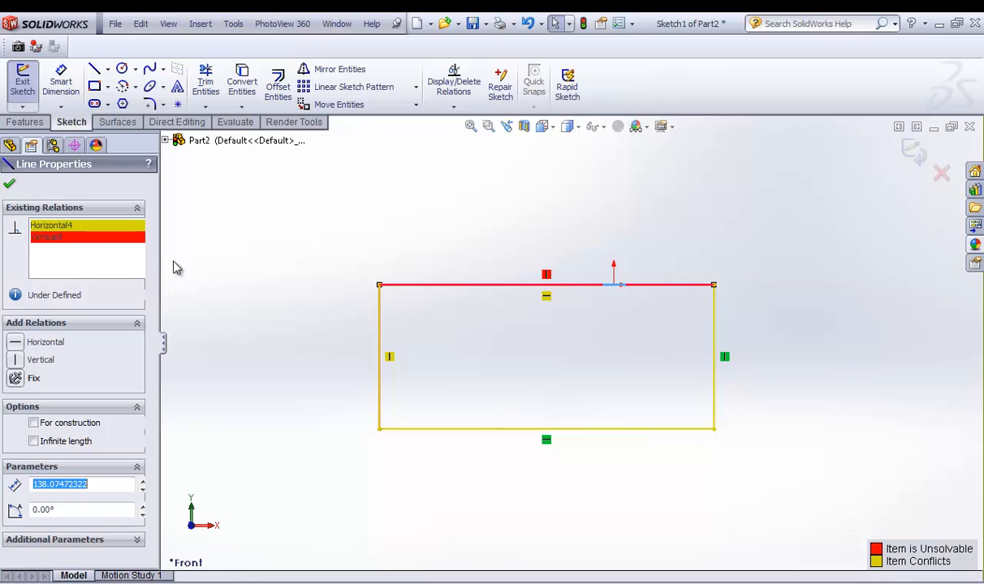
{"action": "right_click", "coordinate": [65, 243]}
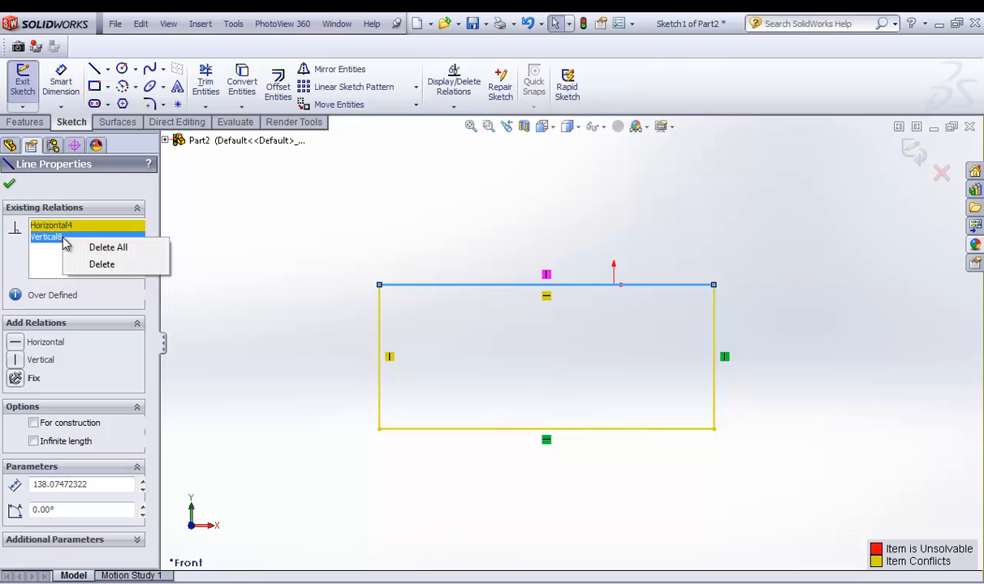
{"action": "left_click", "coordinate": [99, 265]}
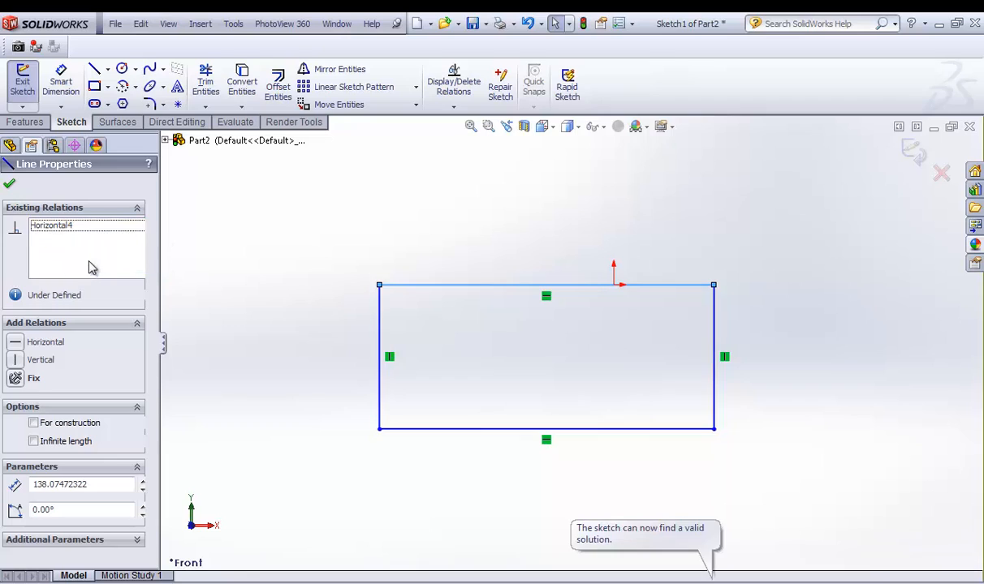
{"action": "left_click", "coordinate": [268, 272]}
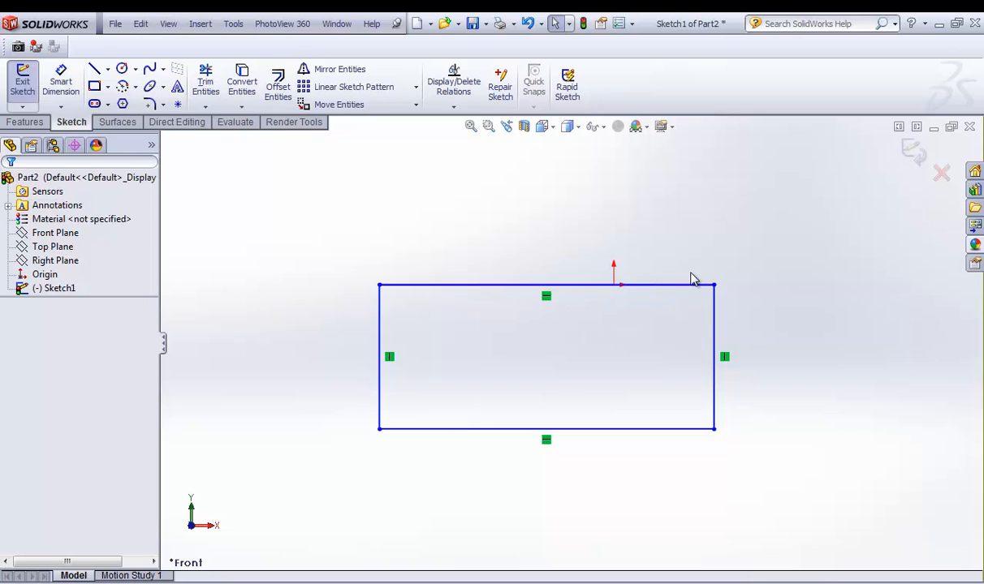
- Enlarge the rectangle by moving its upper-right corner to about X 54, Y 20
{"action": "left_click_drag", "start_coordinate": [713, 286], "coordinate": [745, 236]}
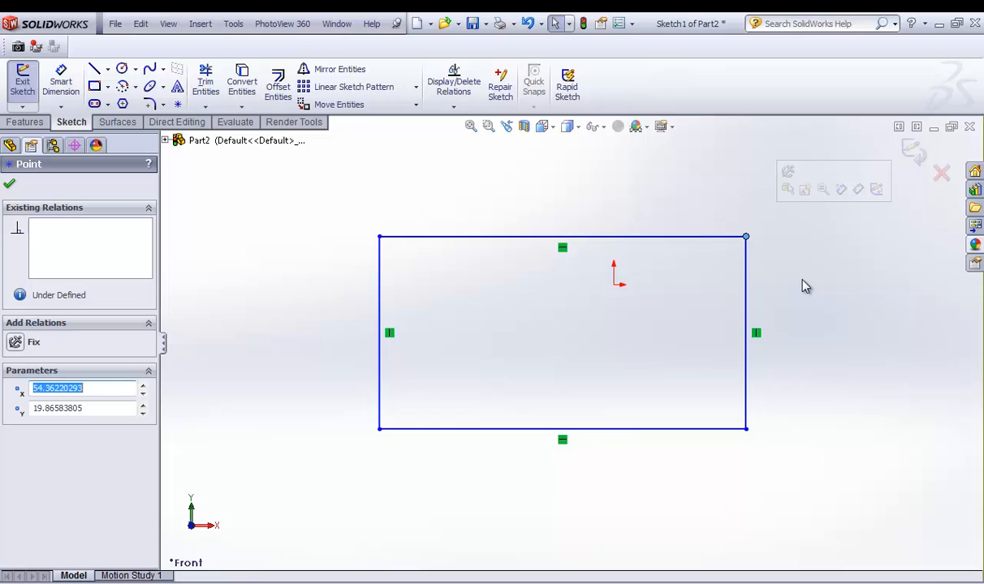
{"action": "left_click", "coordinate": [804, 281]}
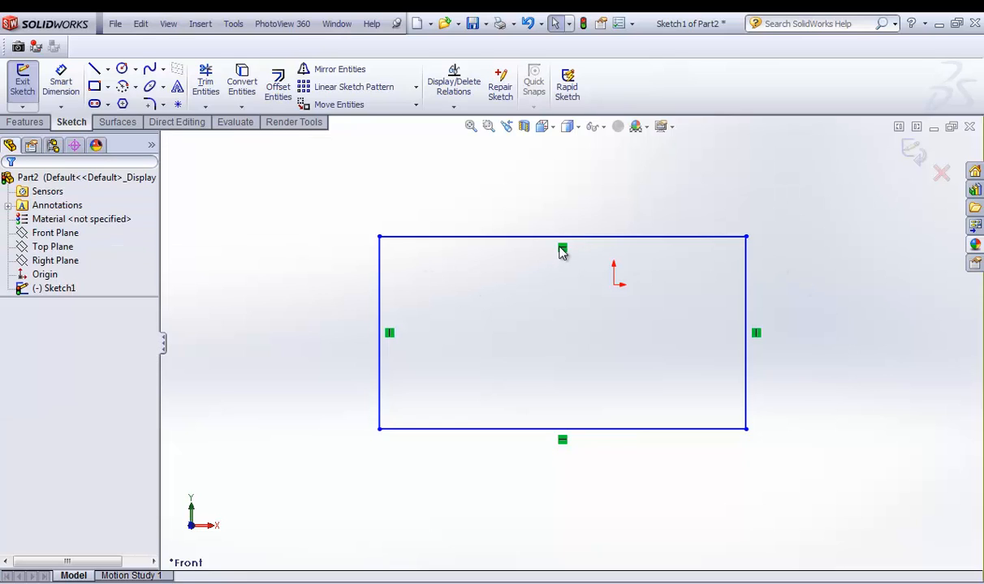
{"action": "left_click", "coordinate": [381, 348]}
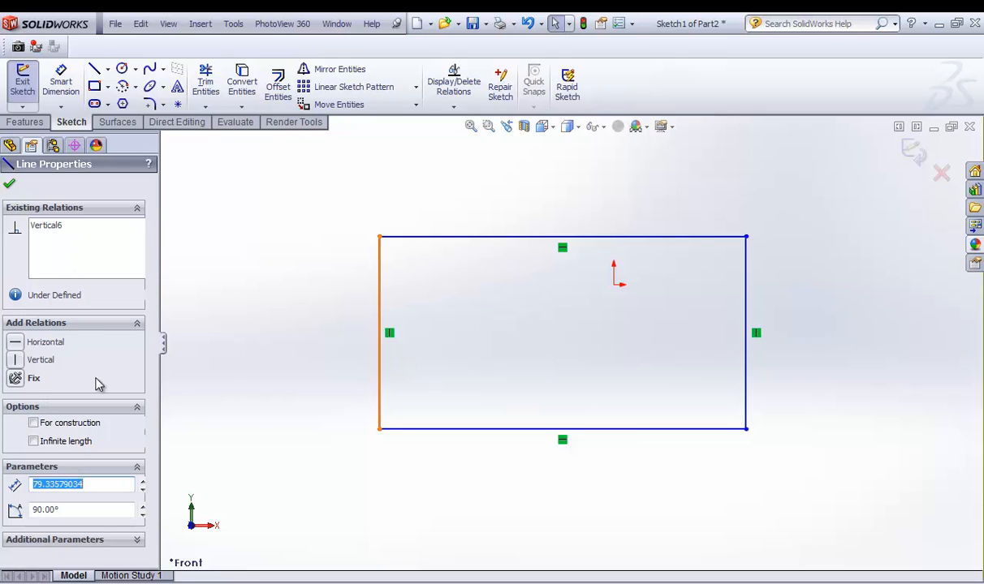
{"action": "left_click", "coordinate": [259, 313]}
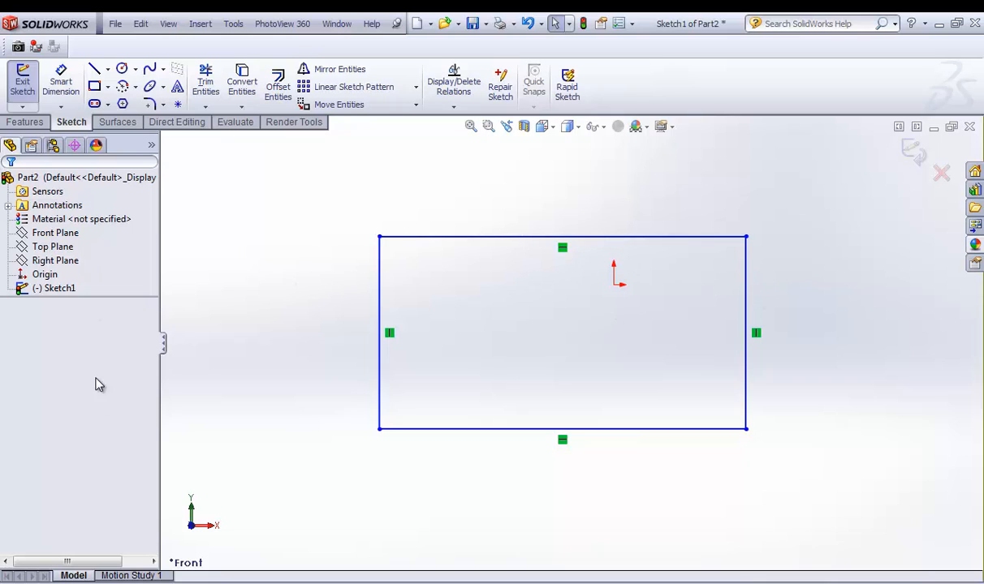
- Sketch a vertical line about 60 units long to the upper left of the rectangle, and undo it
{"action": "key", "text": "z"}
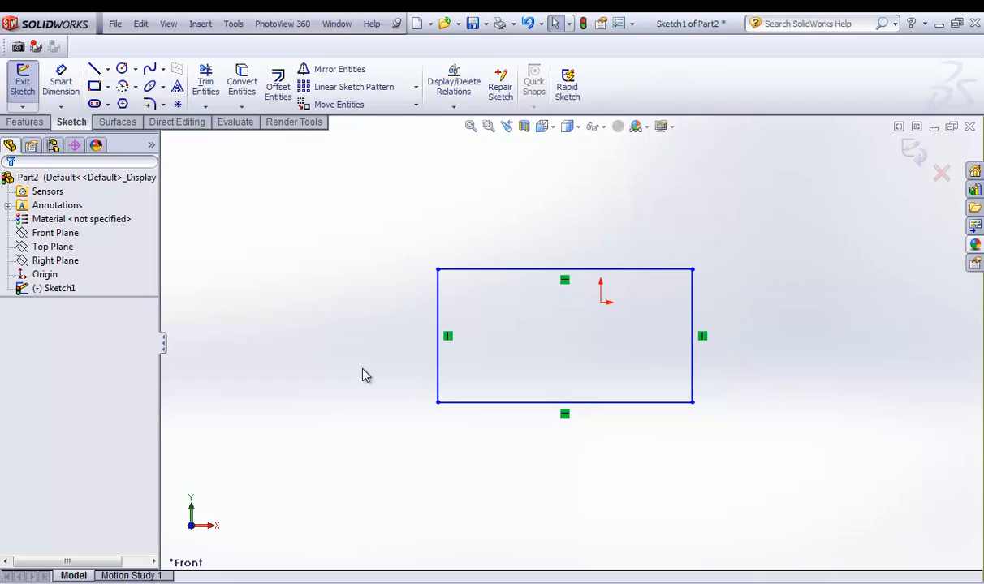
{"action": "key", "text": "z"}
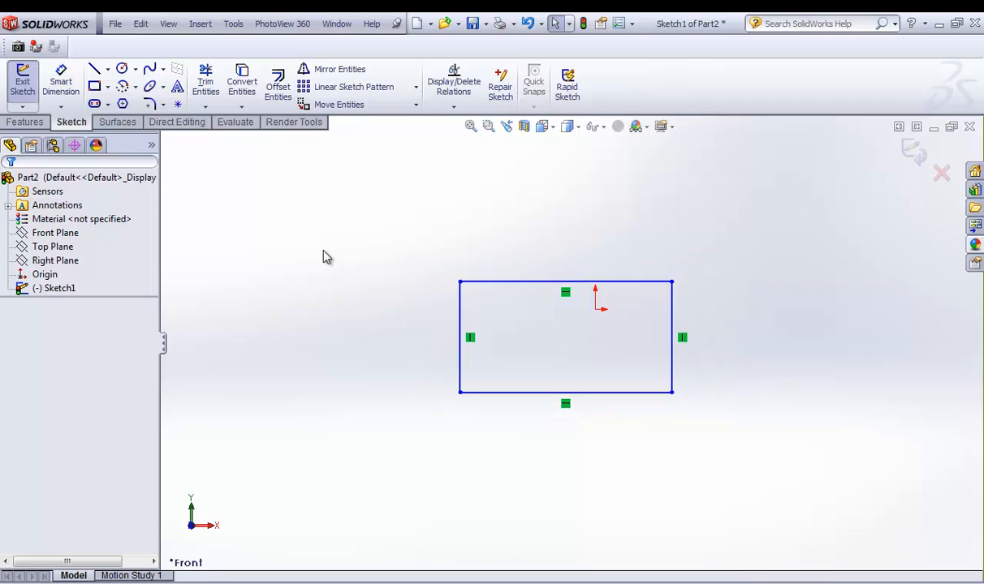
{"action": "left_click", "coordinate": [95, 70]}
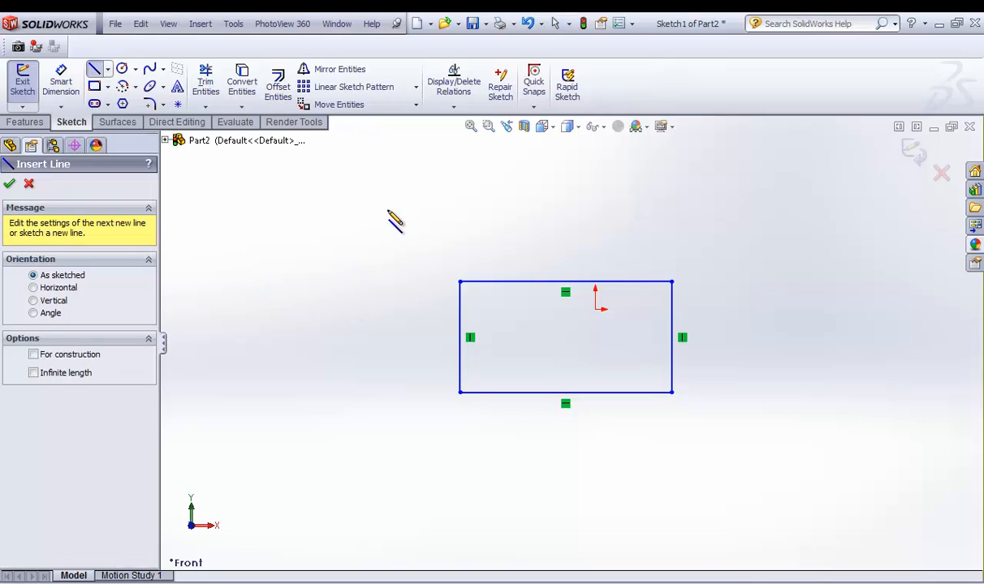
{"action": "scroll", "coordinate": [402, 272], "scroll_direction": "up", "scroll_amount": 2}
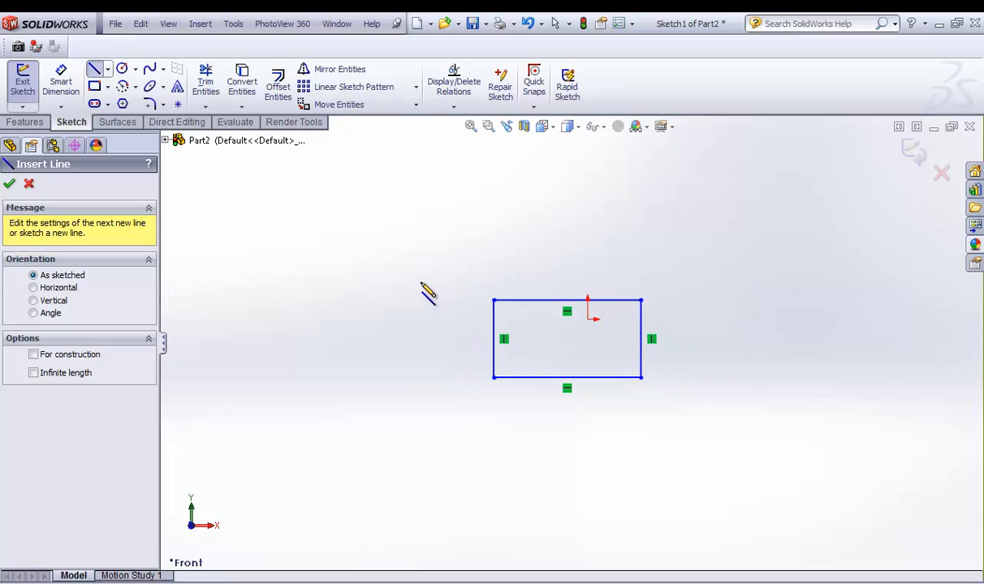
{"action": "scroll", "coordinate": [399, 270], "scroll_direction": "down", "scroll_amount": 2}
{"action": "left_click", "coordinate": [348, 237]}
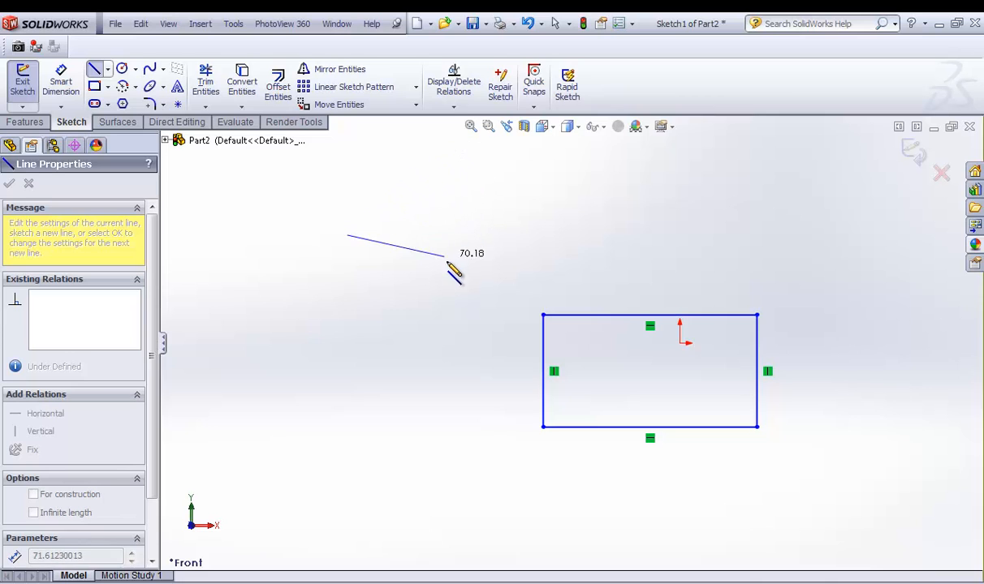
{"action": "scroll", "coordinate": [398, 253], "scroll_direction": "down", "scroll_amount": 3}
{"action": "scroll", "coordinate": [357, 244], "scroll_direction": "up", "scroll_amount": 3}
{"action": "scroll", "coordinate": [446, 268], "scroll_direction": "down", "scroll_amount": 3}
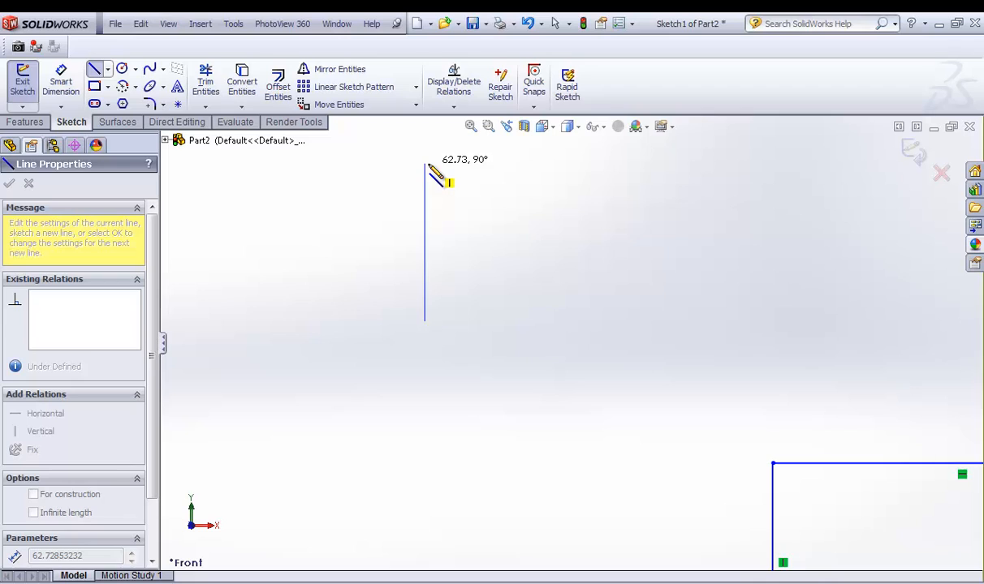
{"action": "left_click", "coordinate": [425, 172]}
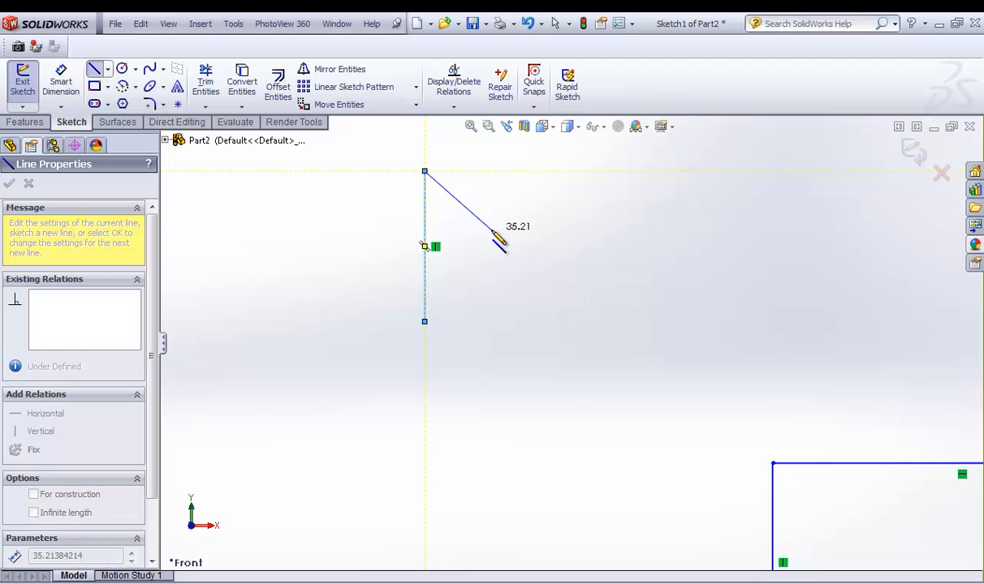
{"action": "key", "text": "Escape"}
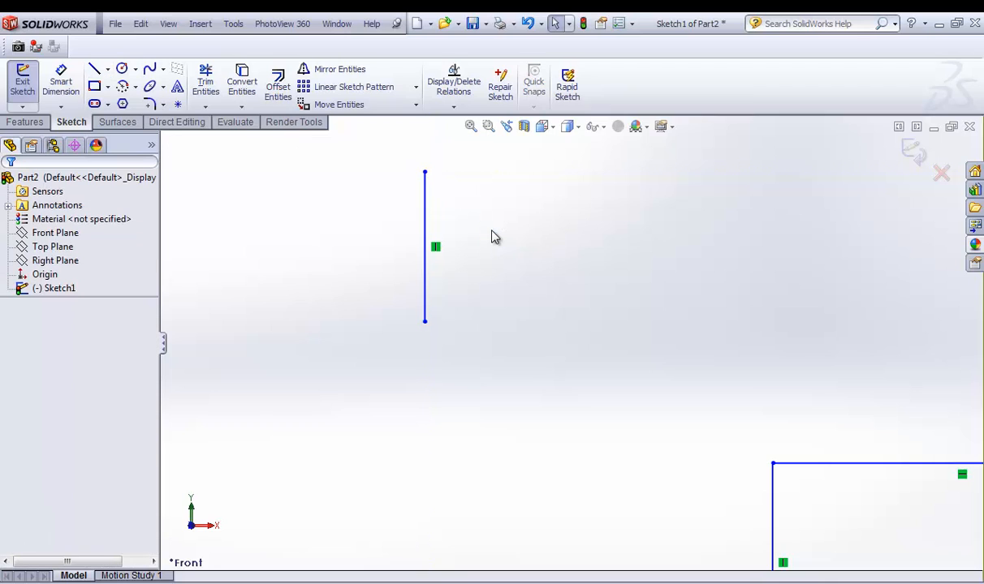
{"action": "key", "text": "ctrl+z"}
- Sketch a horizontal line with an automatic horizontal relation in the empty area to the upper left of the rectangle
{"action": "left_click", "coordinate": [94, 69]}
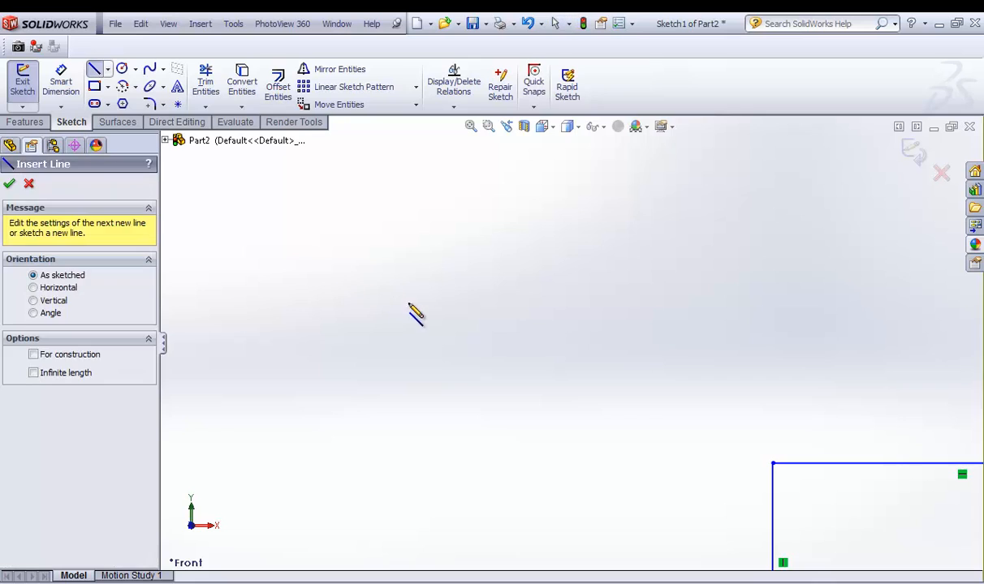
{"action": "left_click", "coordinate": [405, 310]}
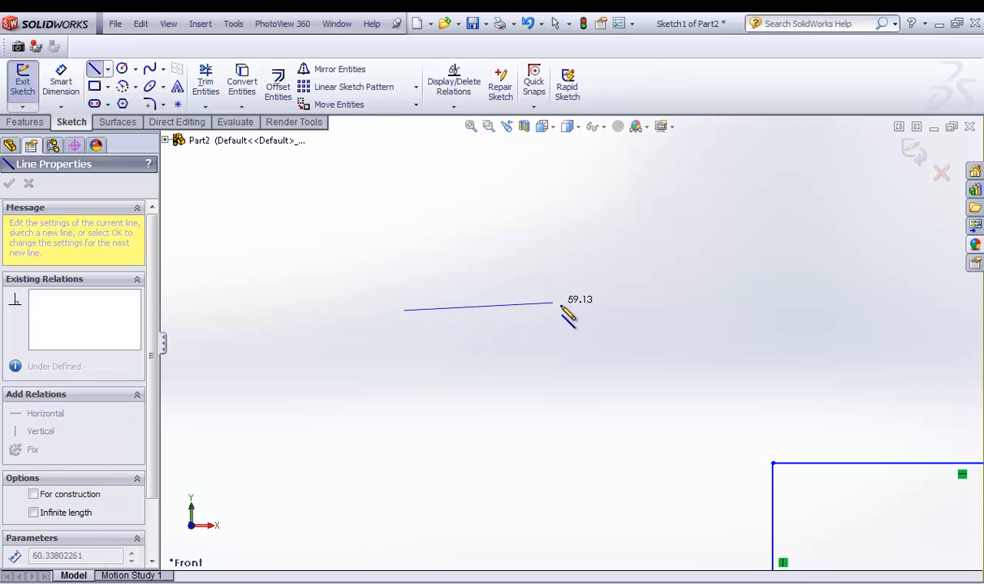
{"action": "left_click", "coordinate": [617, 310]}
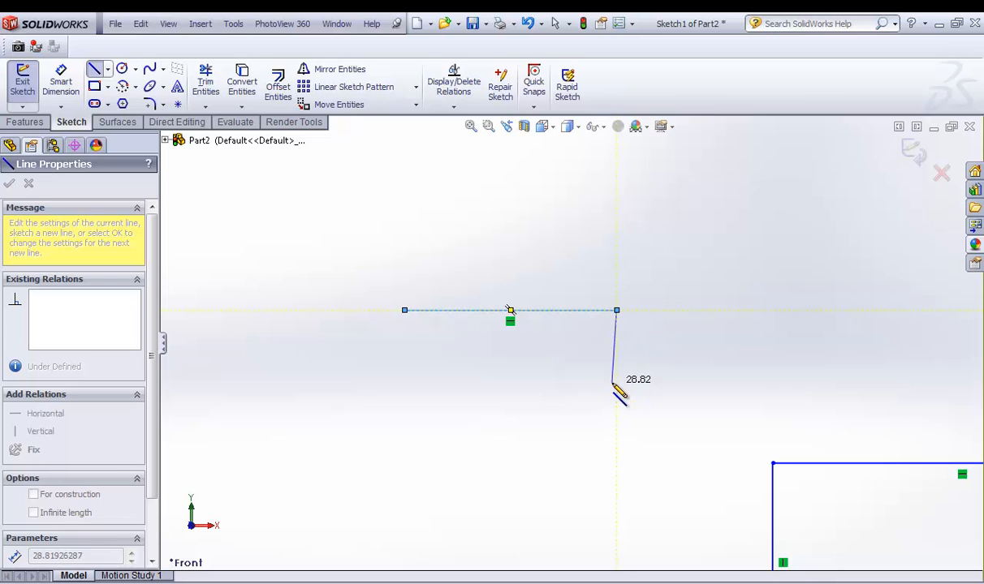
- Sketch a slanted segment about 29 units long down from the horizontal line's right end, and delete that segment
{"action": "left_click", "coordinate": [583, 376]}
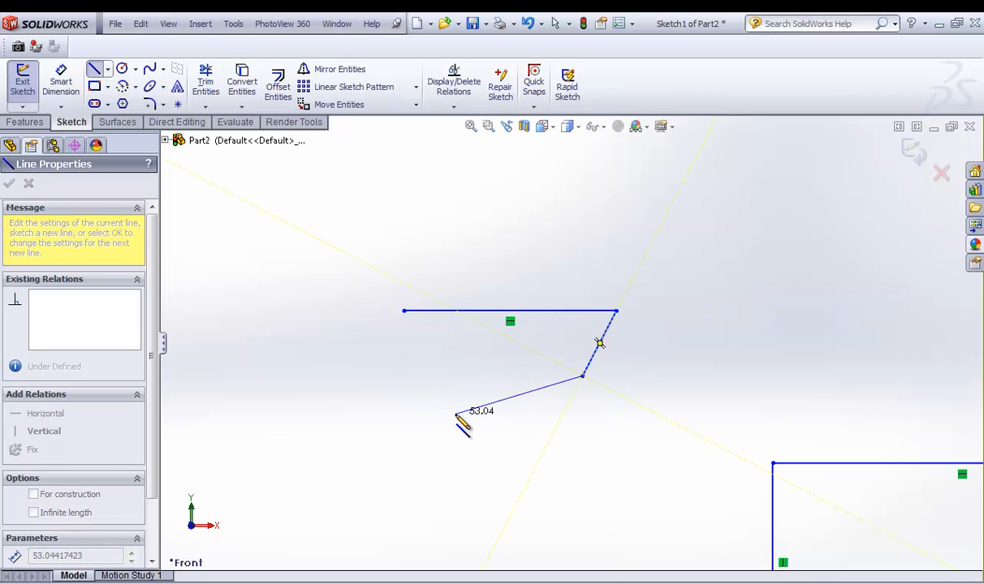
{"action": "key", "text": "Escape"}
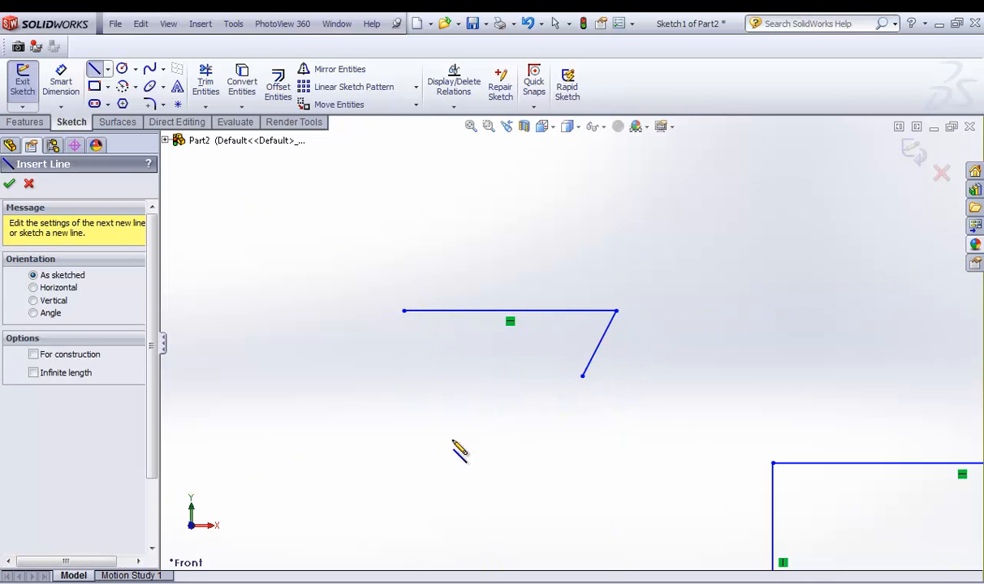
{"action": "left_click", "coordinate": [376, 443]}
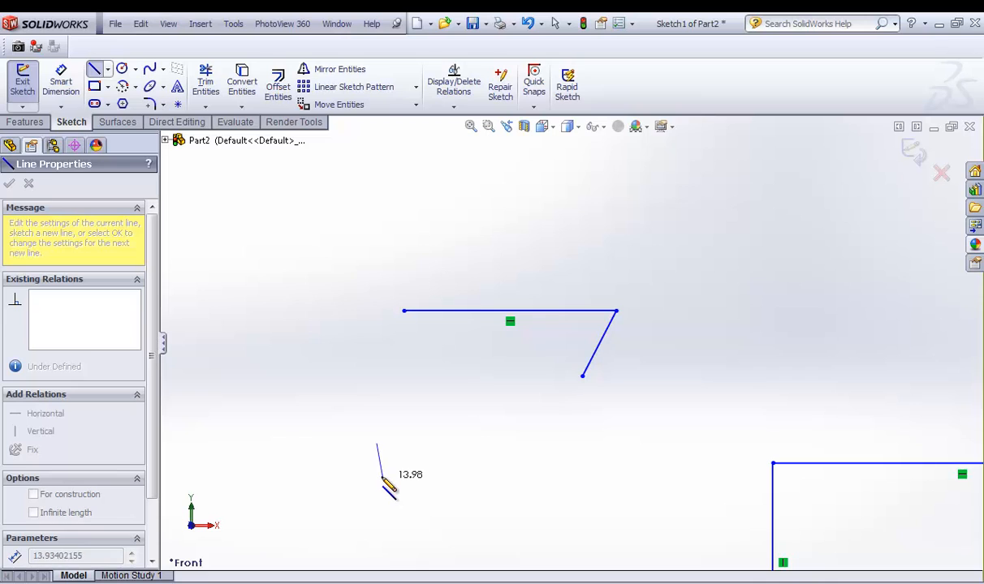
{"action": "key", "text": "Escape"}
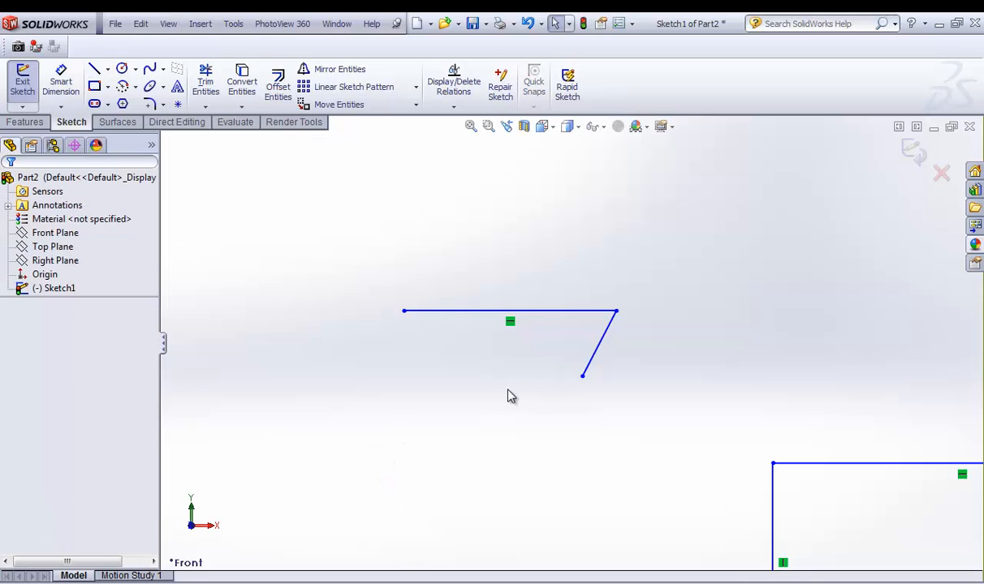
{"action": "left_click", "coordinate": [599, 356]}
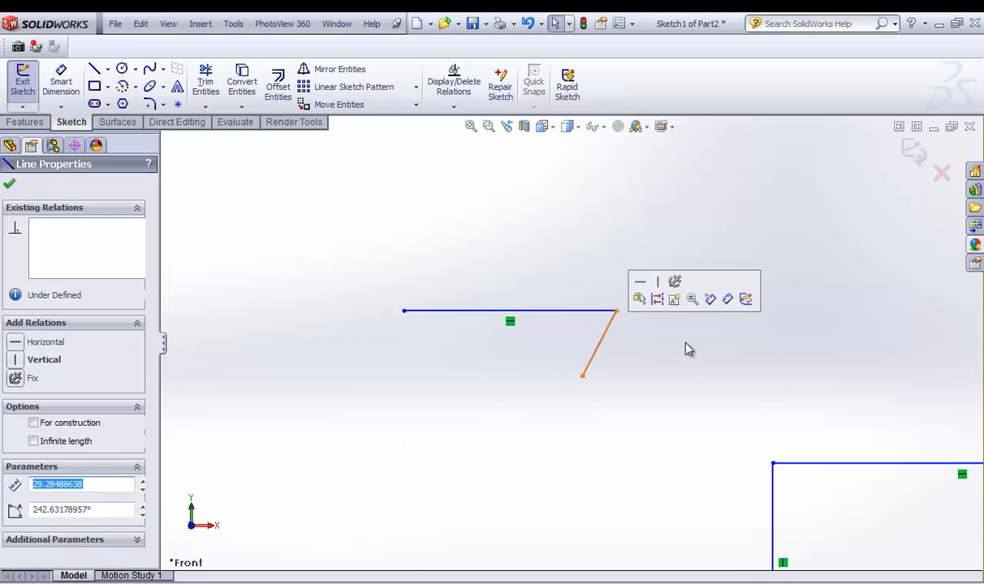
{"action": "key", "text": "Delete"}
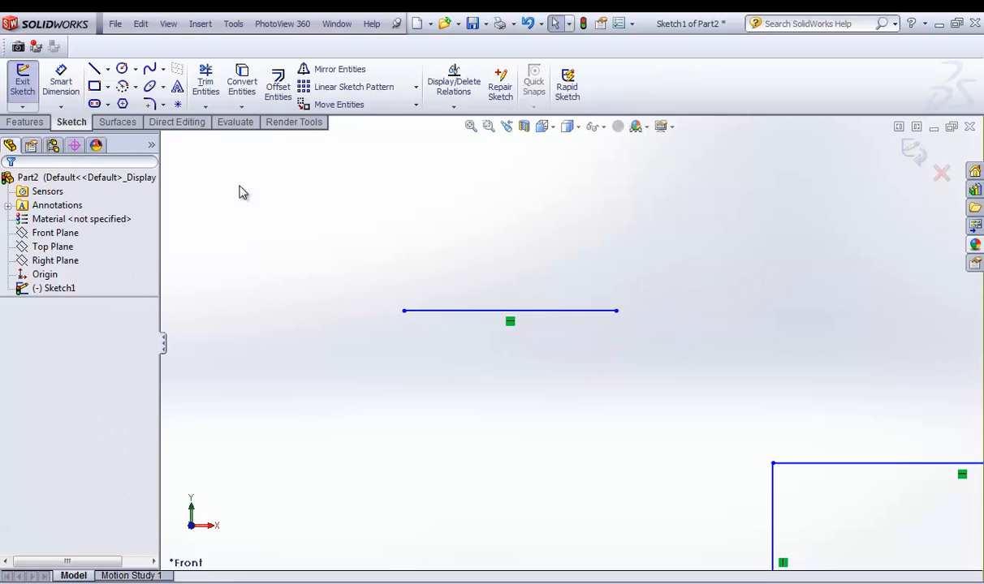
- Sketch a second horizontal line about 99 units long below the first, starting in line with its left end
{"action": "left_click", "coordinate": [94, 69]}
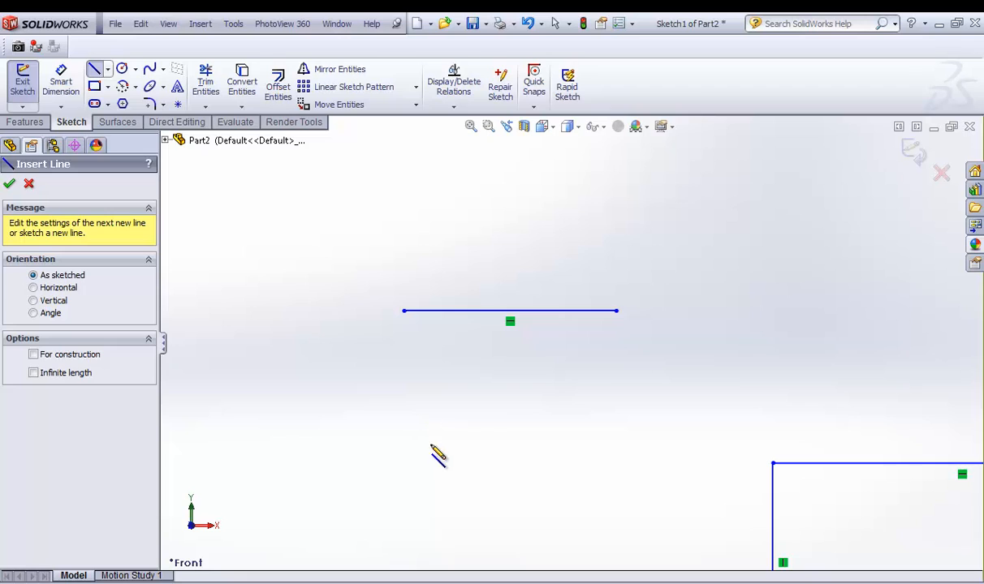
{"action": "left_click", "coordinate": [404, 410]}
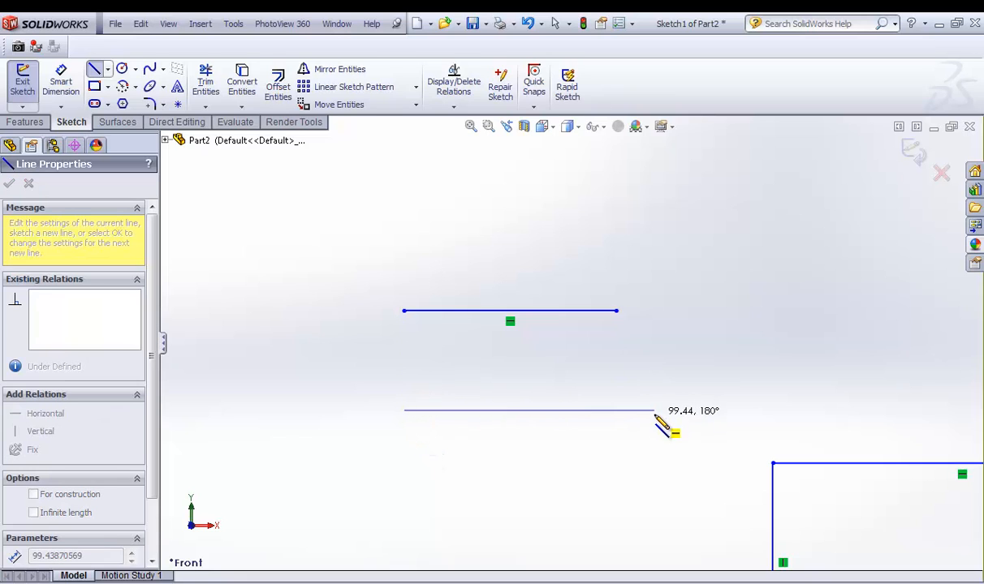
{"action": "left_click", "coordinate": [655, 414]}
{"action": "key", "text": "Escape"}
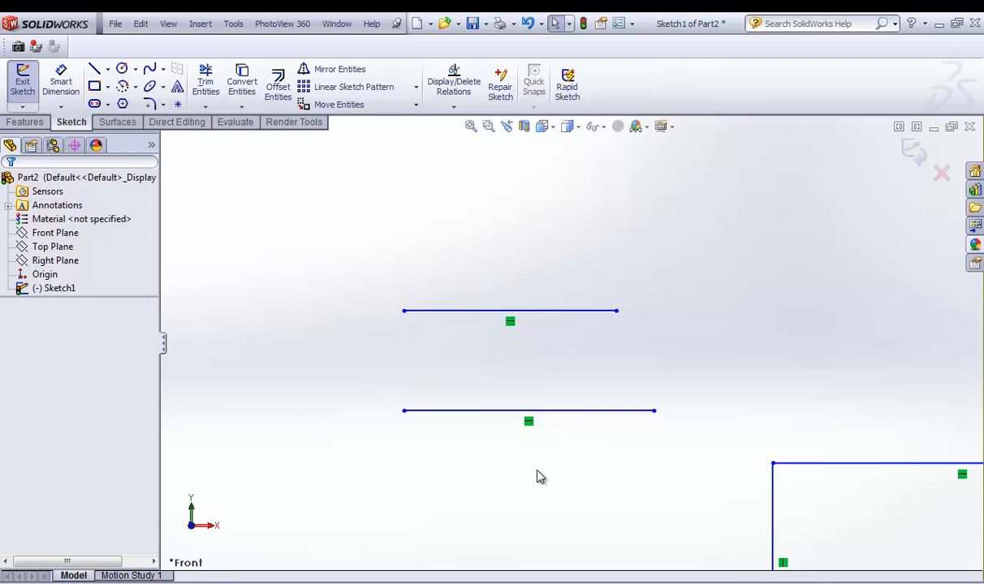
- Sketch a slanted line right of the two horizontal lines, stretching its upper end to about X -65, Y 95
{"action": "left_click", "coordinate": [95, 70]}
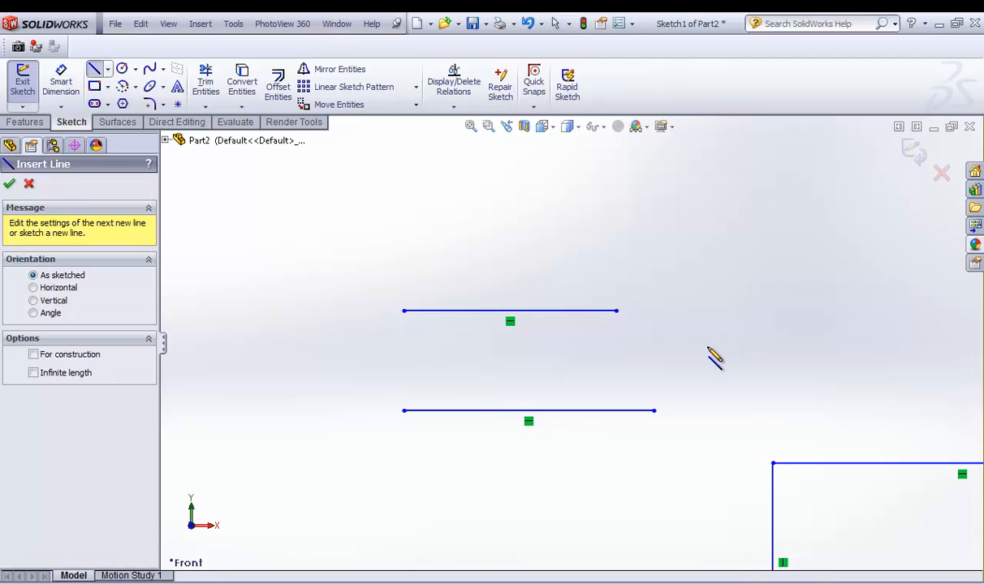
{"action": "left_click", "coordinate": [695, 339]}
{"action": "key", "text": "Escape"}
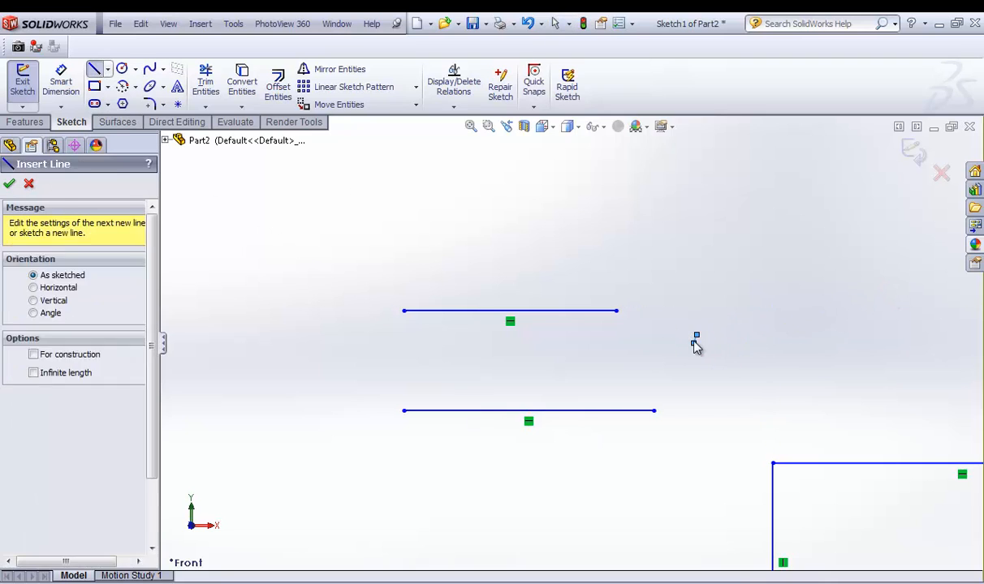
{"action": "key", "text": "Escape"}
{"action": "left_click_drag", "start_coordinate": [698, 342], "coordinate": [852, 273]}
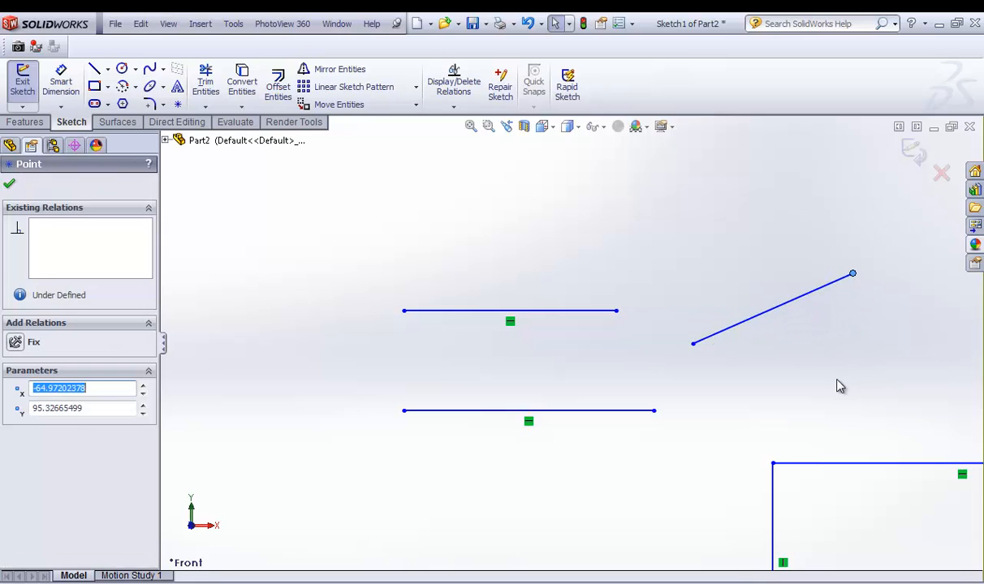
- Add a horizontal relation to the slanted line at the right of the two horizontal lines
{"action": "left_click", "coordinate": [777, 317]}
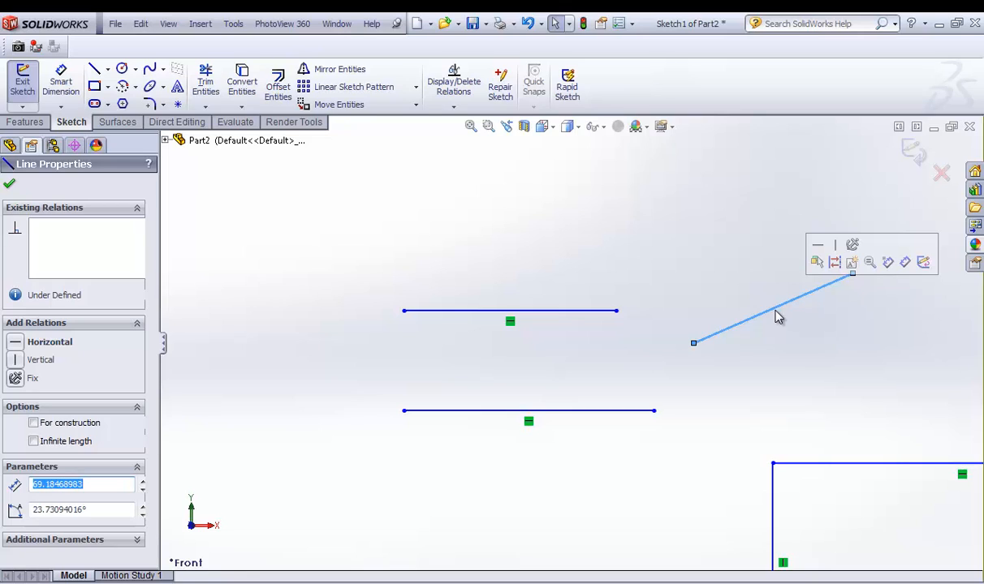
{"action": "left_click", "coordinate": [817, 245]}
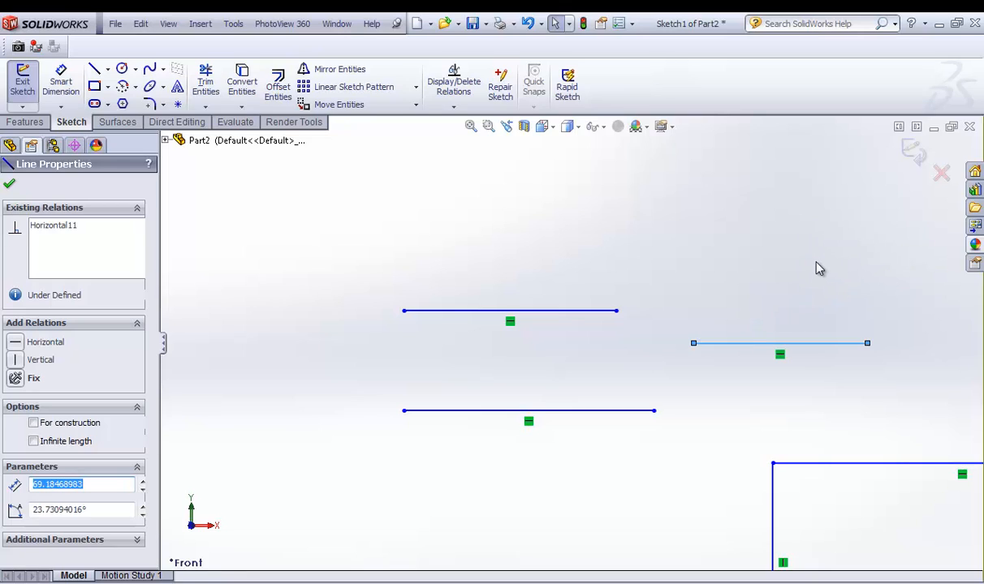
{"action": "left_click", "coordinate": [722, 278]}
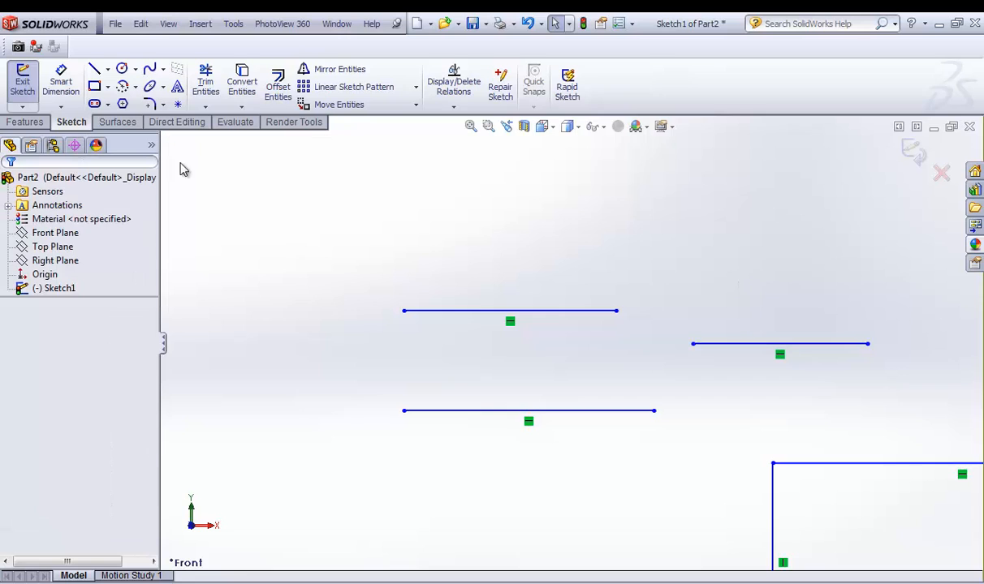
- Sketch a slightly slanted line above the other lines, about 116 units long at about 8.5°
{"action": "left_click", "coordinate": [95, 70]}
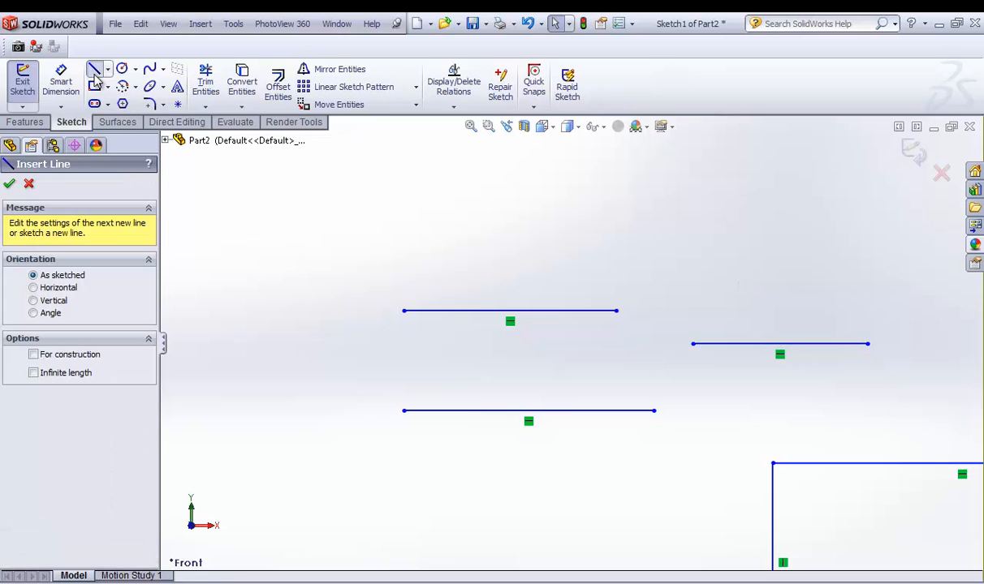
{"action": "left_click", "coordinate": [468, 254]}
{"action": "left_click", "coordinate": [756, 211]}
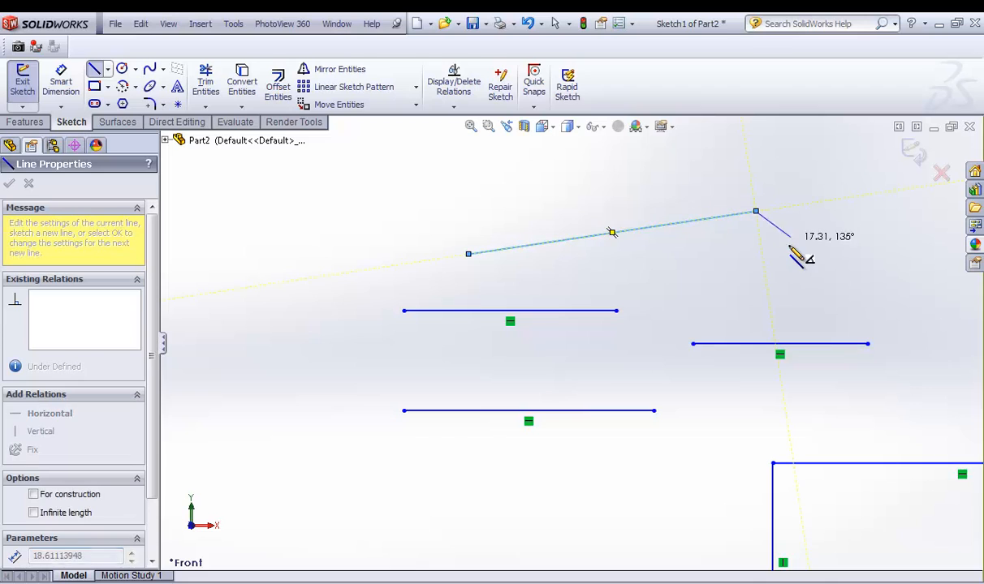
{"action": "key", "text": "Escape"}
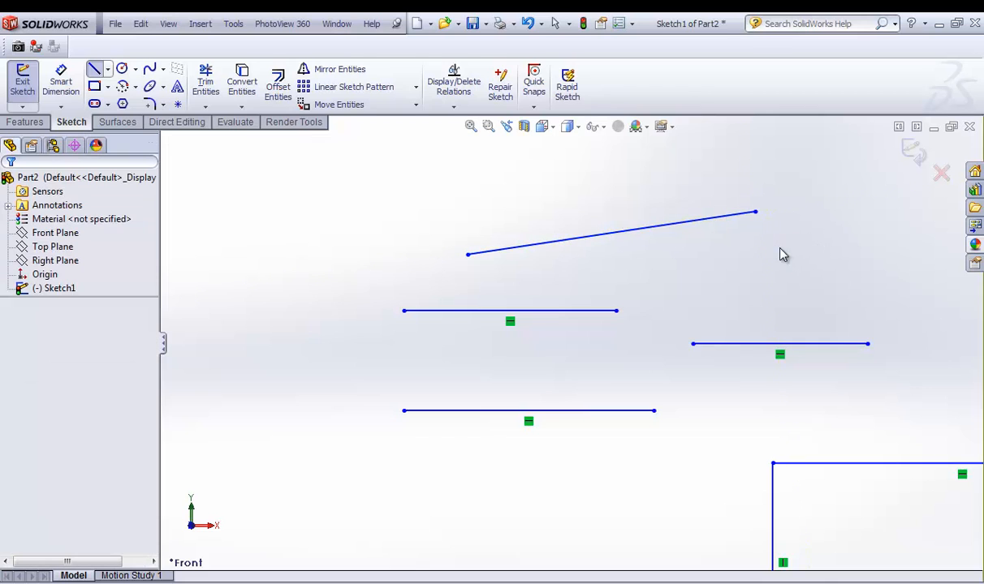
- Add a horizontal relation to the slightly slanted uppermost line
{"action": "left_click", "coordinate": [644, 236]}
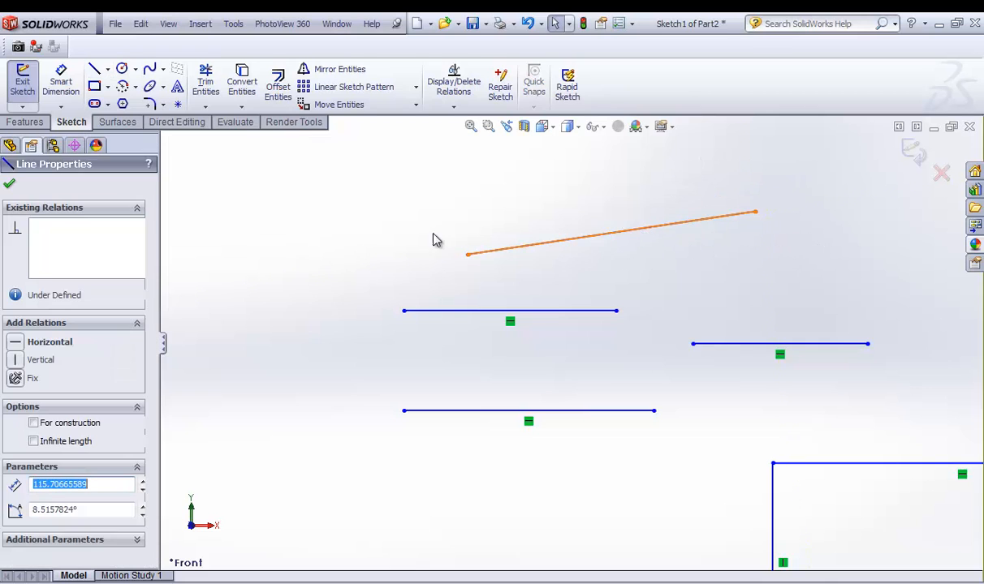
{"action": "left_click", "coordinate": [15, 343]}
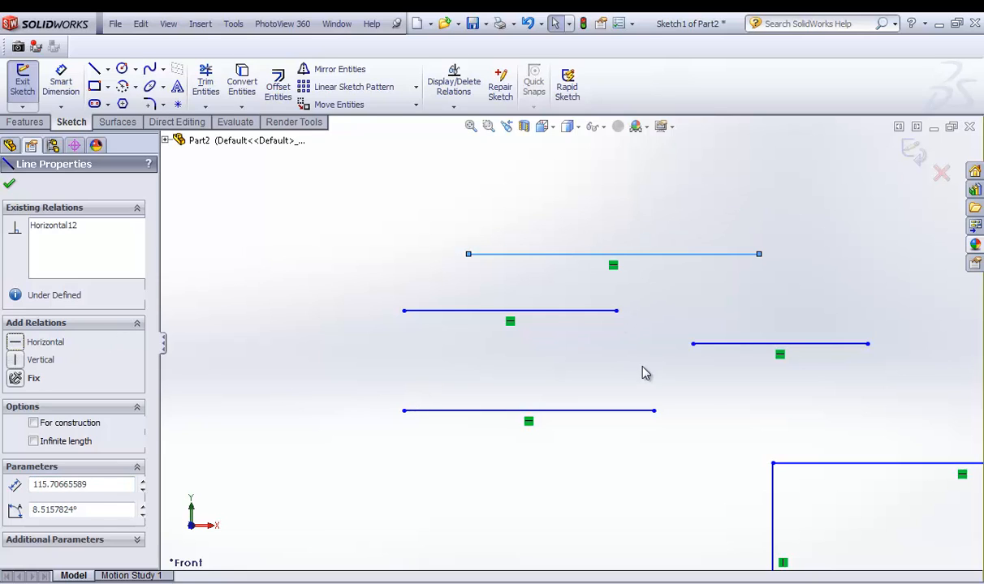
{"action": "scroll", "coordinate": [676, 448], "scroll_direction": "up", "scroll_amount": 3}
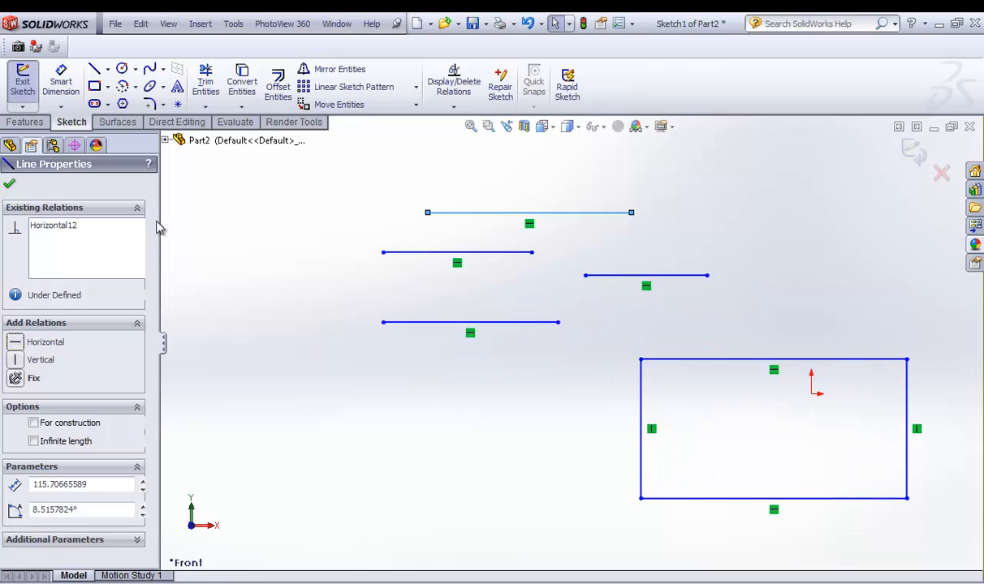
- Sketch a horizontal line about 128 units long below the other separate lines, left of the rectangle
{"action": "left_click", "coordinate": [95, 71]}
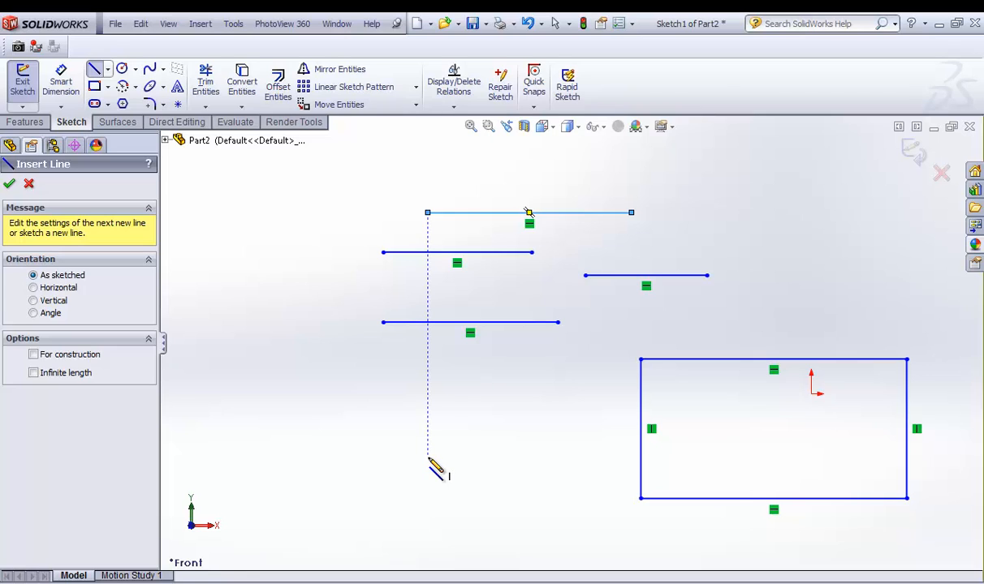
{"action": "left_click", "coordinate": [384, 474]}
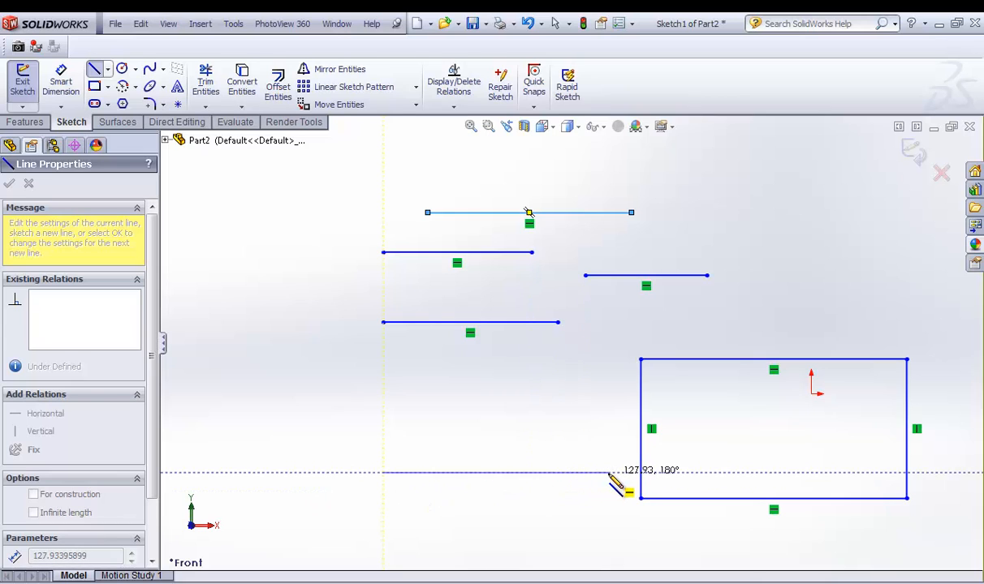
{"action": "left_click", "coordinate": [610, 472]}
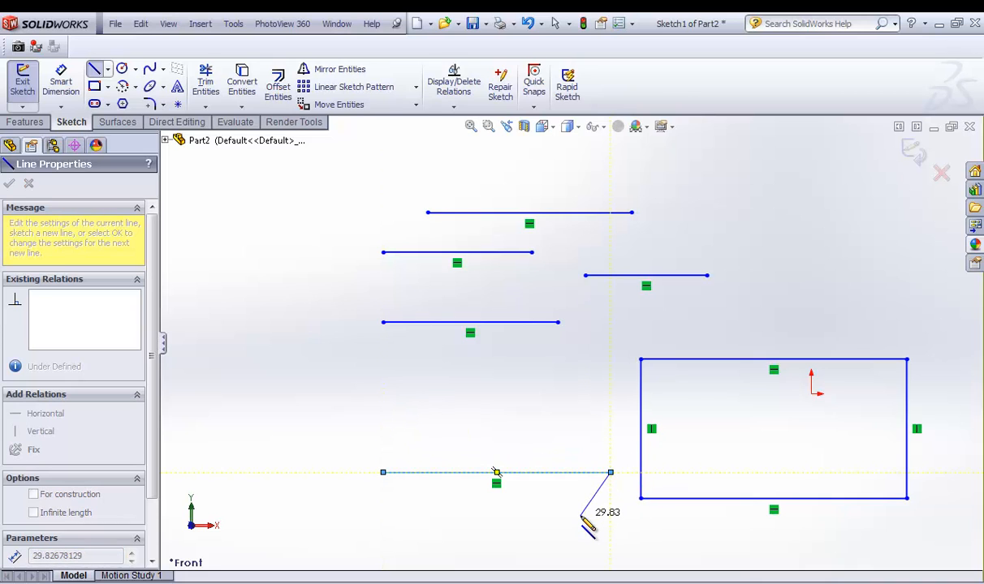
{"action": "key", "text": "Escape"}
- Delete all the lines and the rectangle from the sketch
{"action": "scroll", "coordinate": [589, 491], "scroll_direction": "up", "scroll_amount": 2}
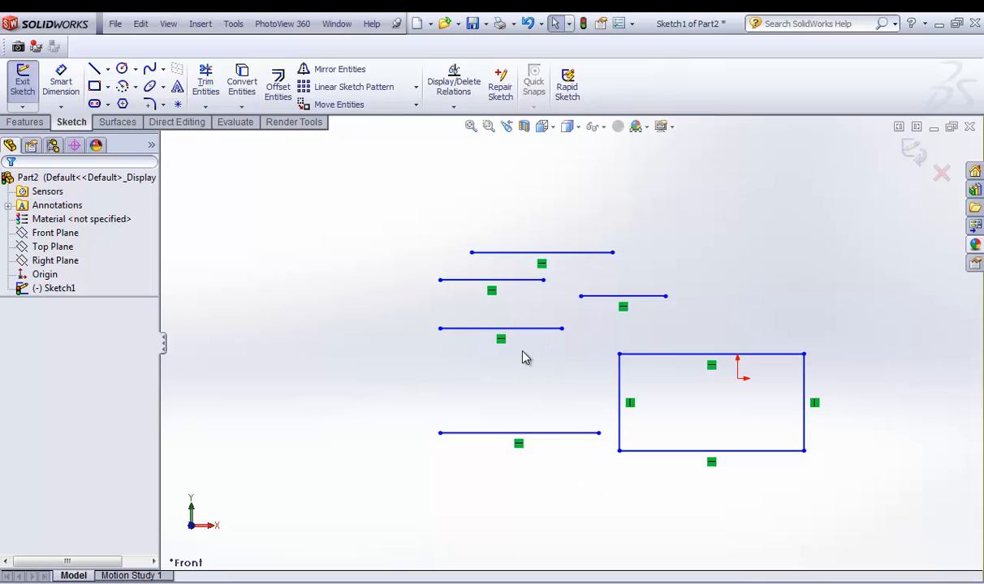
{"action": "mouse_move", "coordinate": [364, 220]}
{"action": "left_mouse_down"}
{"action": "mouse_move", "coordinate": [422, 497]}
{"action": "mouse_move", "coordinate": [907, 551]}
{"action": "mouse_move", "coordinate": [912, 530]}
{"action": "mouse_move", "coordinate": [898, 523]}
{"action": "left_mouse_up"}
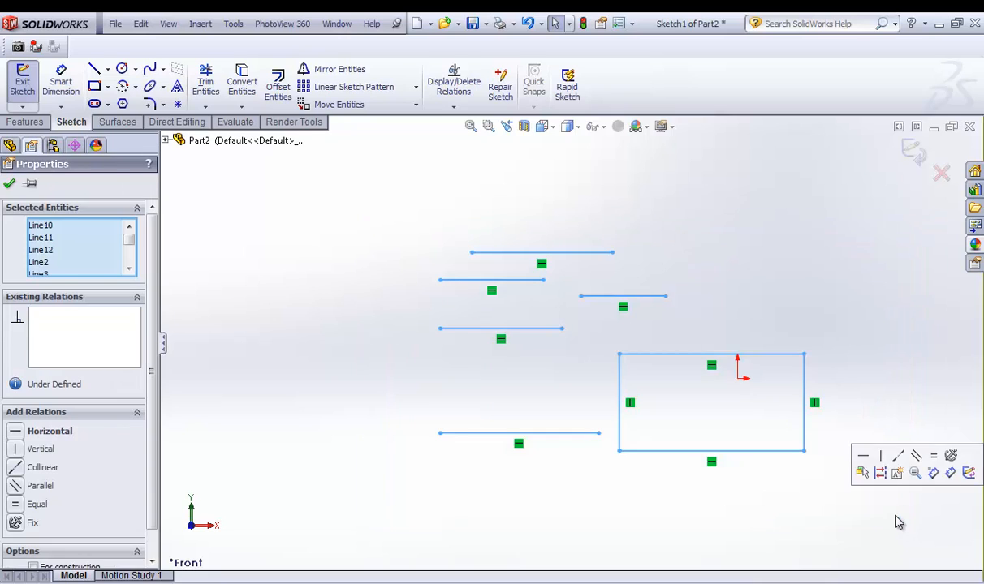
{"action": "key", "text": "Delete"}
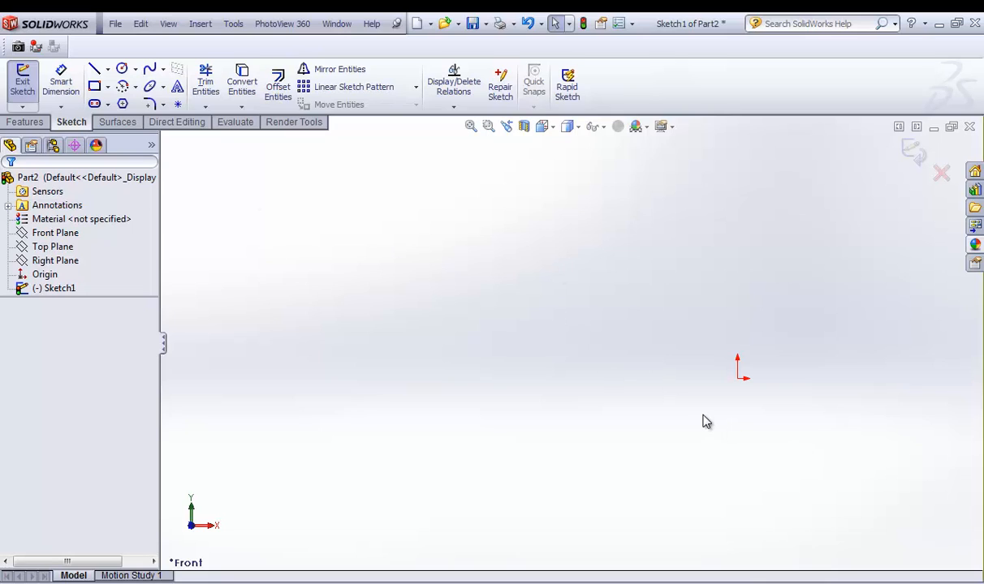
- Sketch two separate slanted lines left of the origin, about 115 units long at 50° and about 231 units long at 47°
{"action": "left_click", "coordinate": [94, 70]}
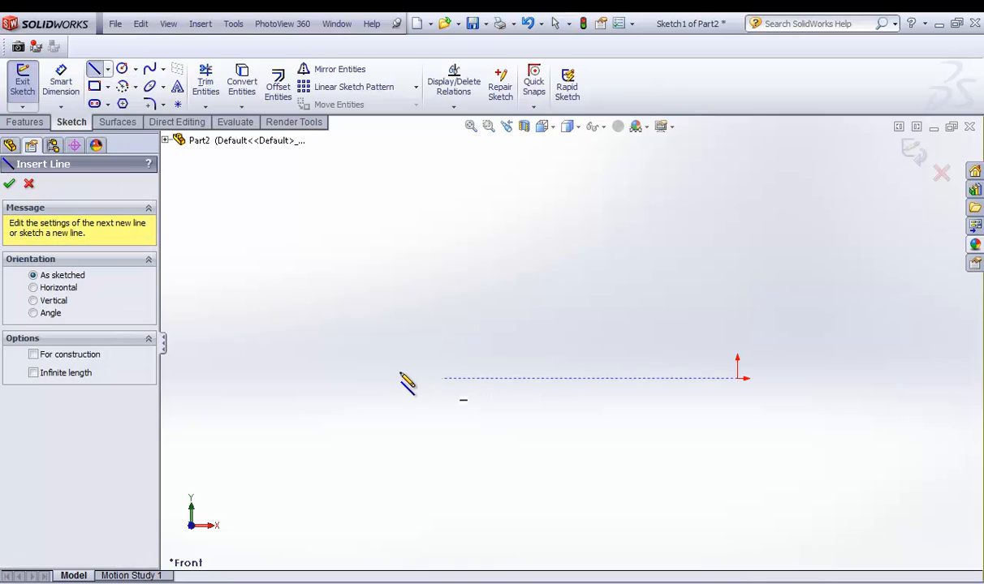
{"action": "left_click_drag", "start_coordinate": [397, 375], "coordinate": [398, 367]}
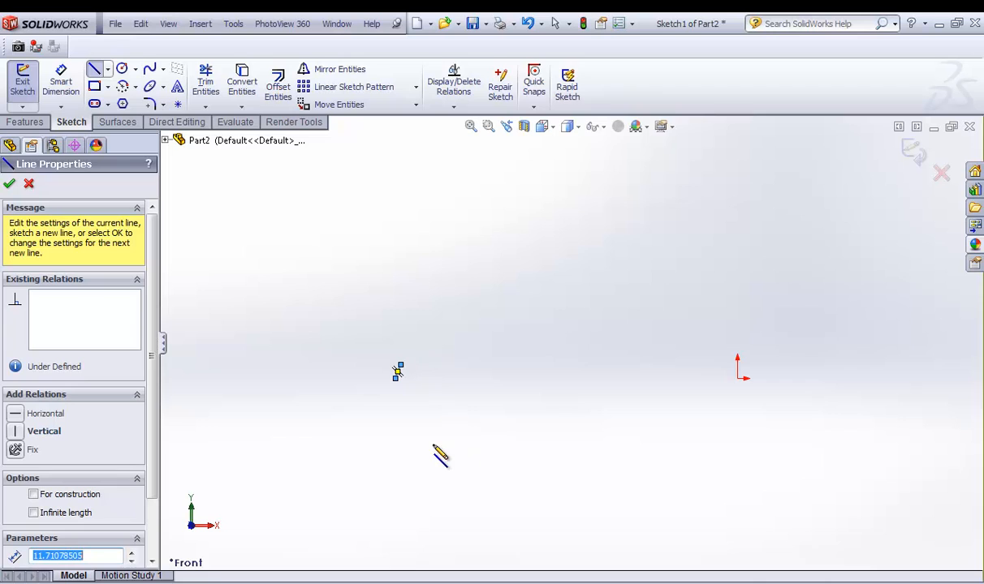
{"action": "key", "text": "Escape"}
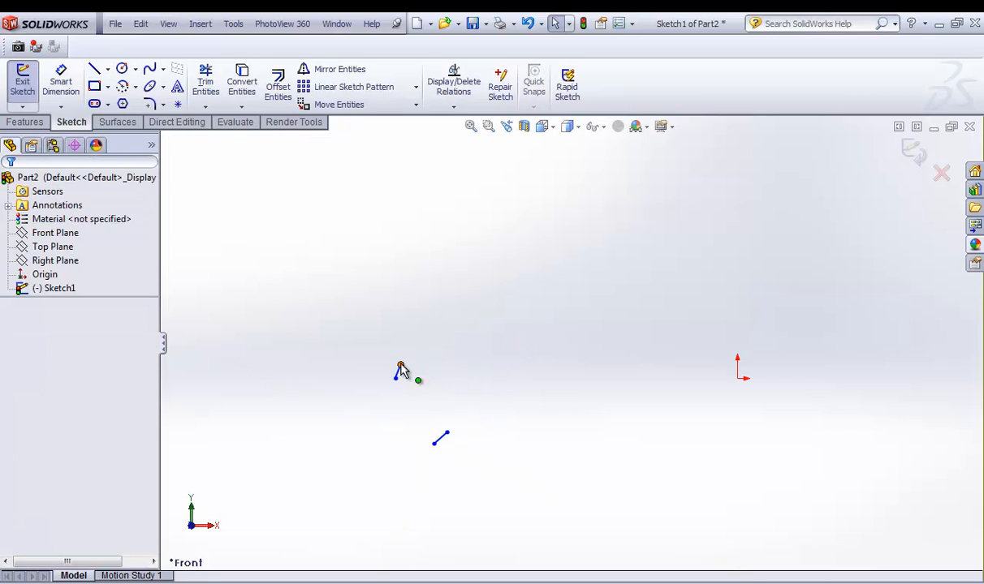
{"action": "left_click_drag", "start_coordinate": [401, 366], "coordinate": [493, 249]}
{"action": "left_click_drag", "start_coordinate": [452, 436], "coordinate": [624, 239]}
{"action": "left_click", "coordinate": [641, 403]}
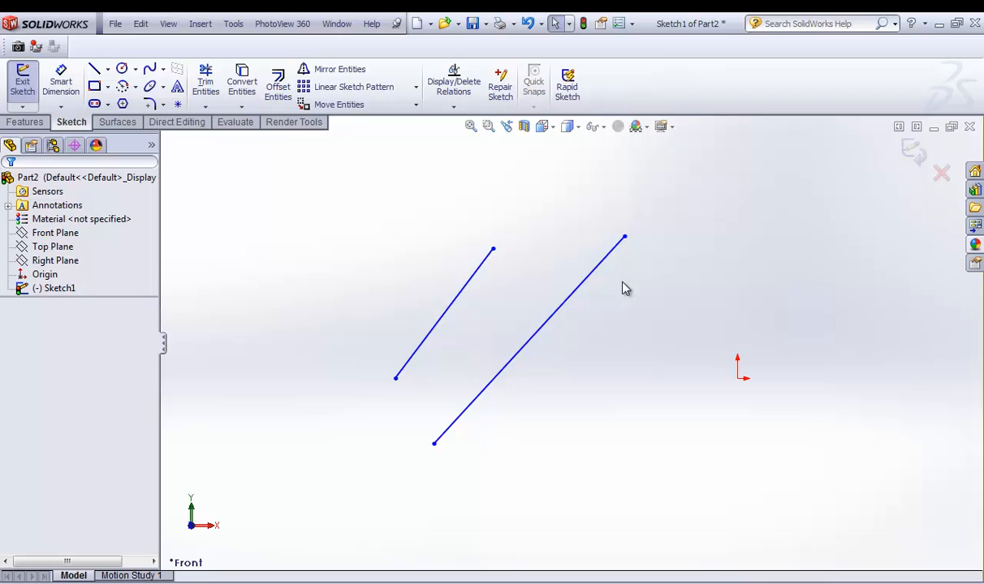
{"action": "left_click_drag", "start_coordinate": [493, 250], "coordinate": [485, 272]}
{"action": "left_click", "coordinate": [509, 300]}
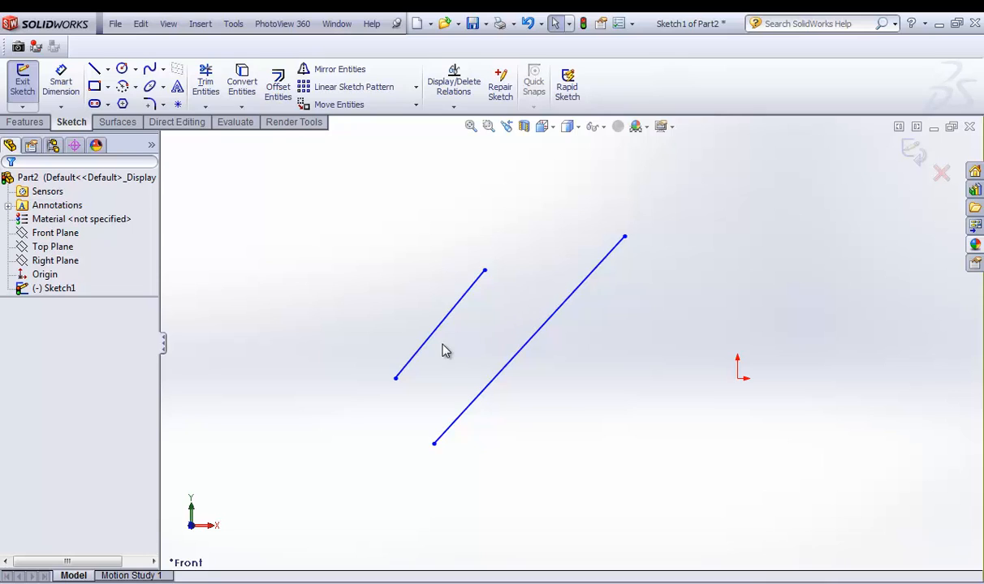
- Examine the properties of both slanted lines and their endpoints, comparing the relations offered for a line and for a point
{"action": "left_click", "coordinate": [395, 379]}
{"action": "left_click", "coordinate": [412, 389]}
{"action": "left_click", "coordinate": [453, 319]}
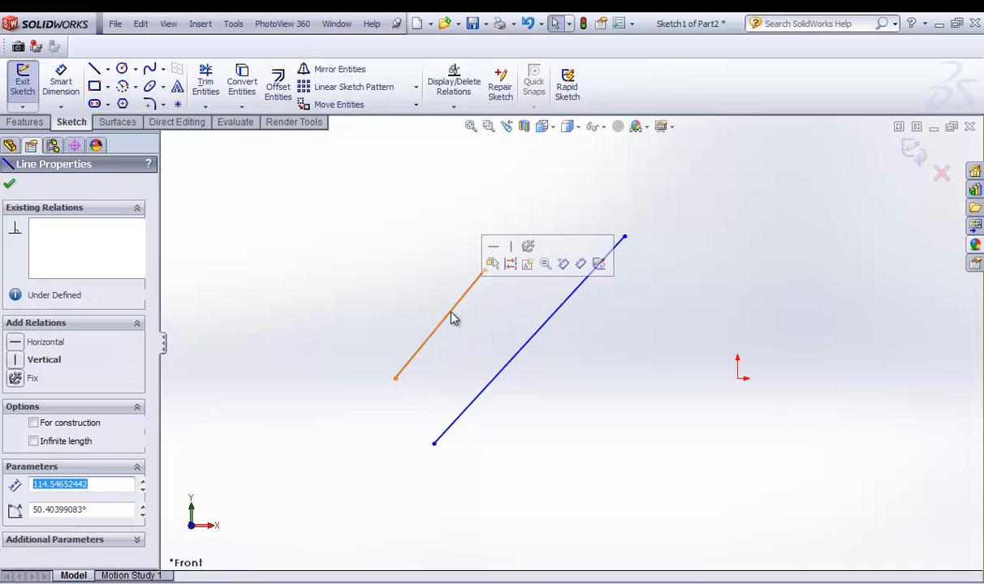
{"action": "left_click", "coordinate": [468, 324]}
{"action": "left_click", "coordinate": [485, 272]}
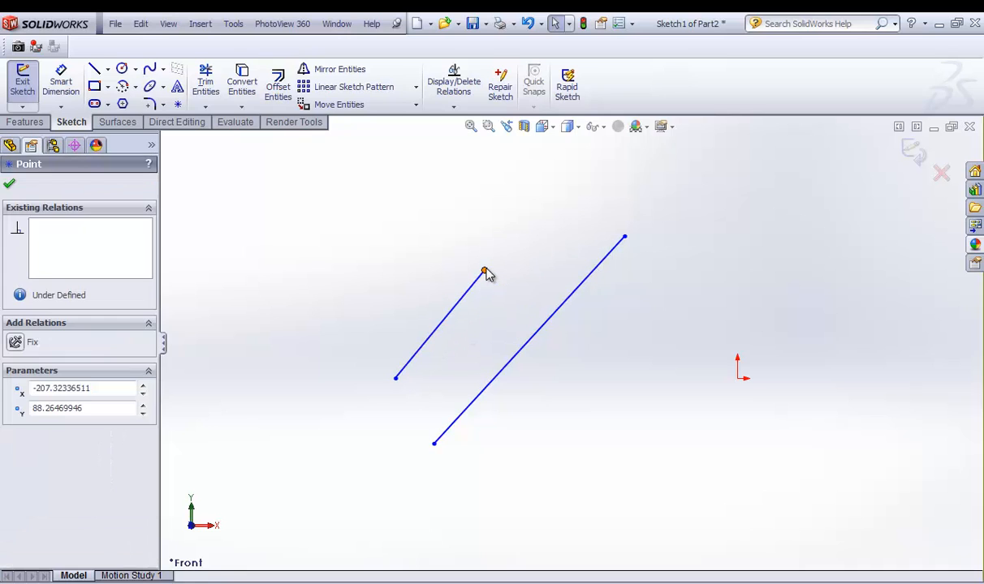
{"action": "left_click", "coordinate": [487, 323]}
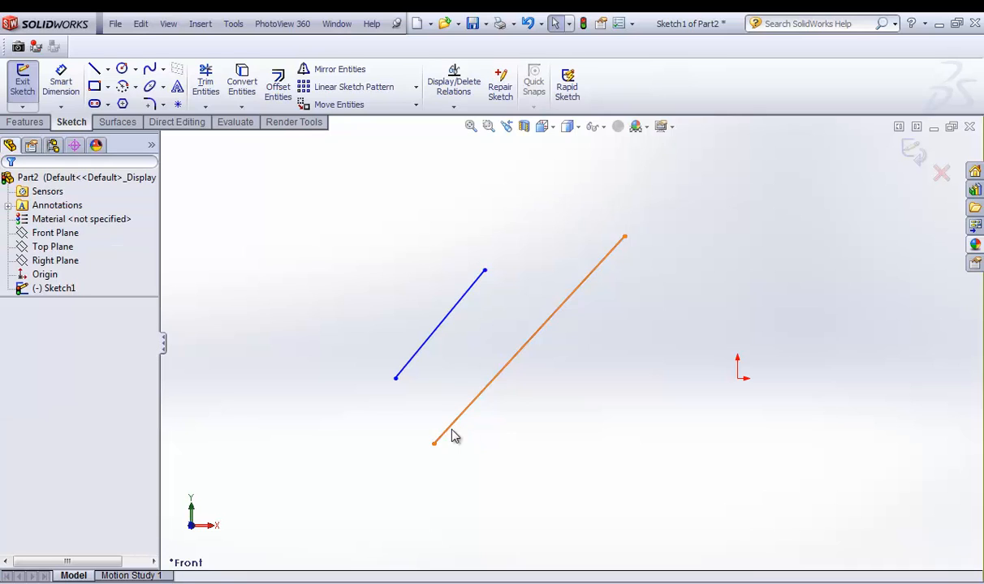
{"action": "left_click", "coordinate": [435, 445]}
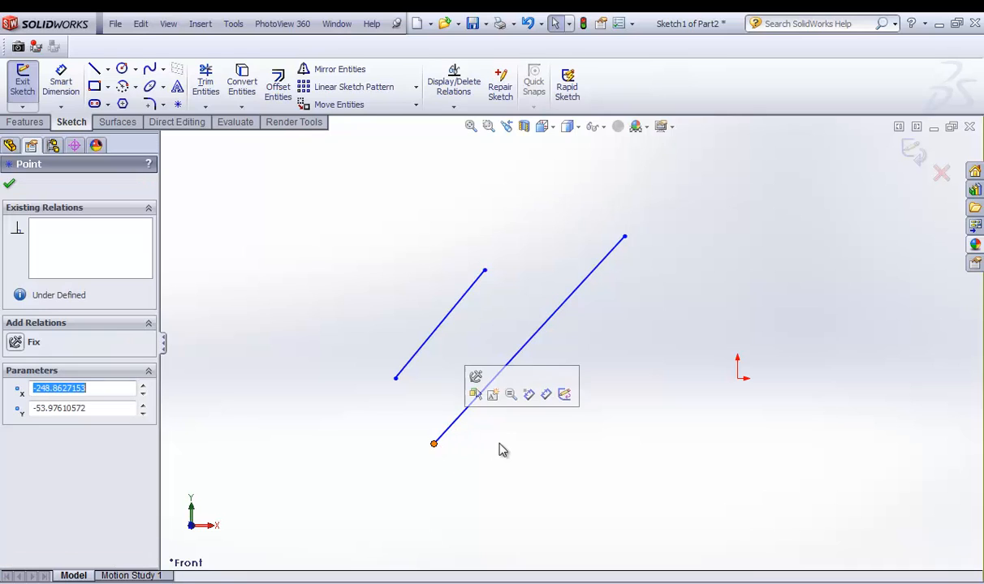
{"action": "left_click", "coordinate": [479, 479]}
{"action": "left_click", "coordinate": [494, 388]}
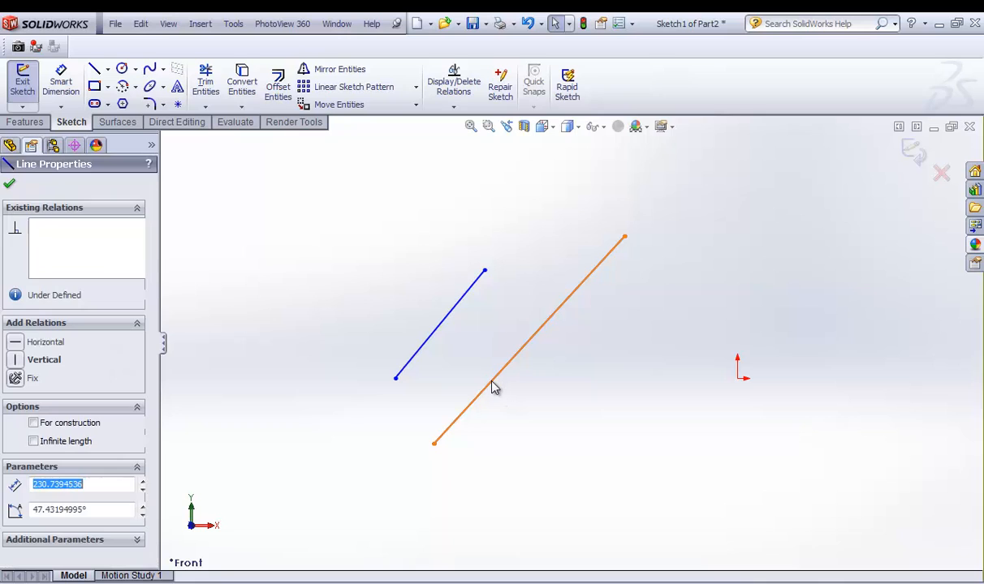
{"action": "left_click", "coordinate": [626, 250]}
{"action": "left_click", "coordinate": [624, 237]}
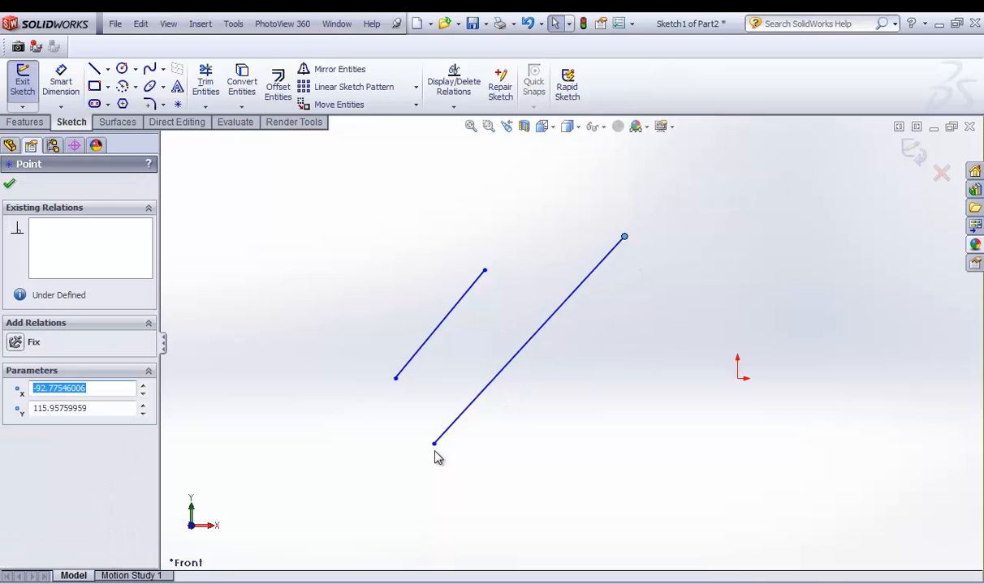
{"action": "left_click", "coordinate": [434, 444]}
{"action": "left_click", "coordinate": [526, 371]}
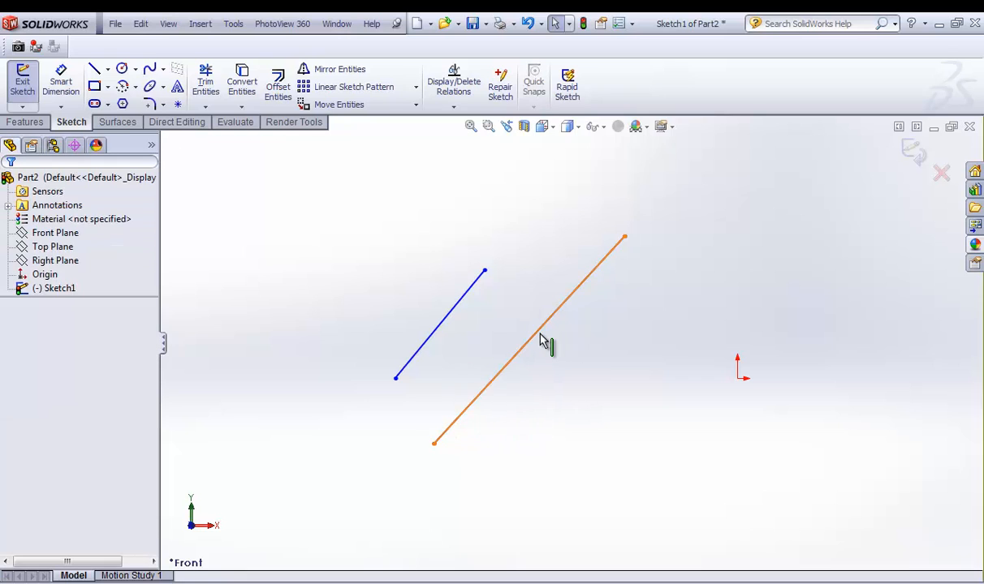
{"action": "left_click", "coordinate": [541, 339]}
{"action": "left_click", "coordinate": [571, 395]}
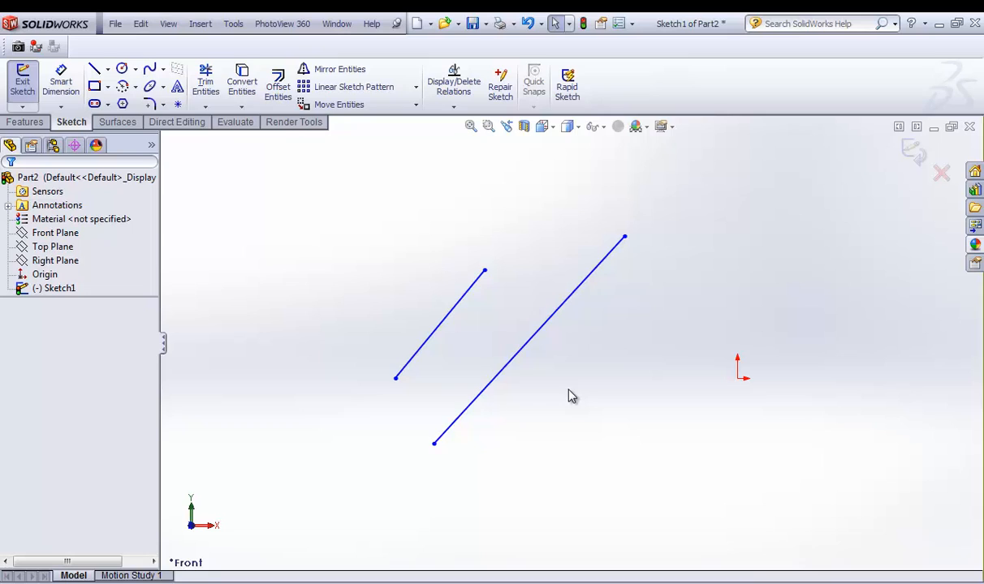
- Add a horizontal relation between the upper endpoints of the two slanted lines
{"action": "left_click", "coordinate": [491, 276]}
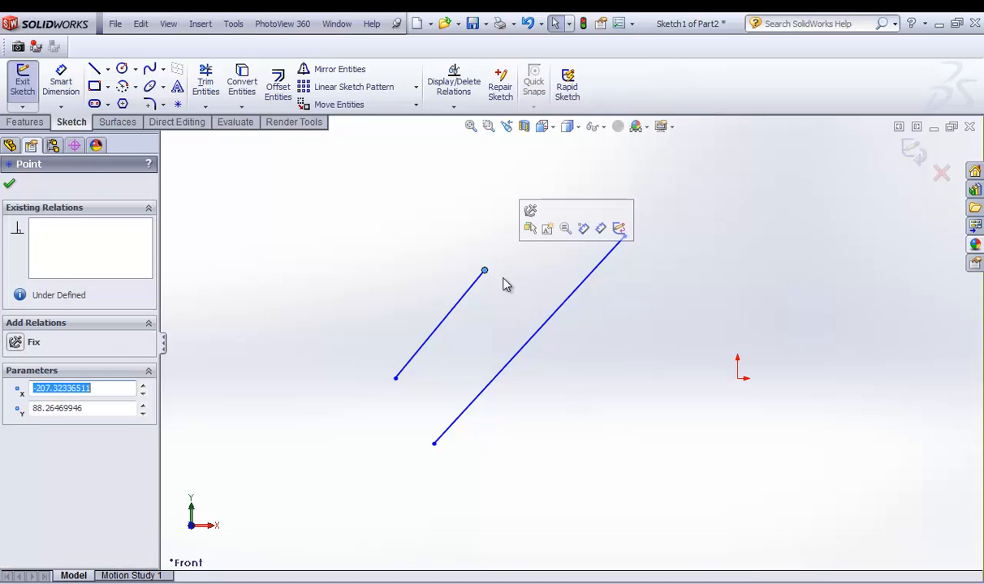
{"action": "left_click", "coordinate": [625, 238], "text": "ctrl"}
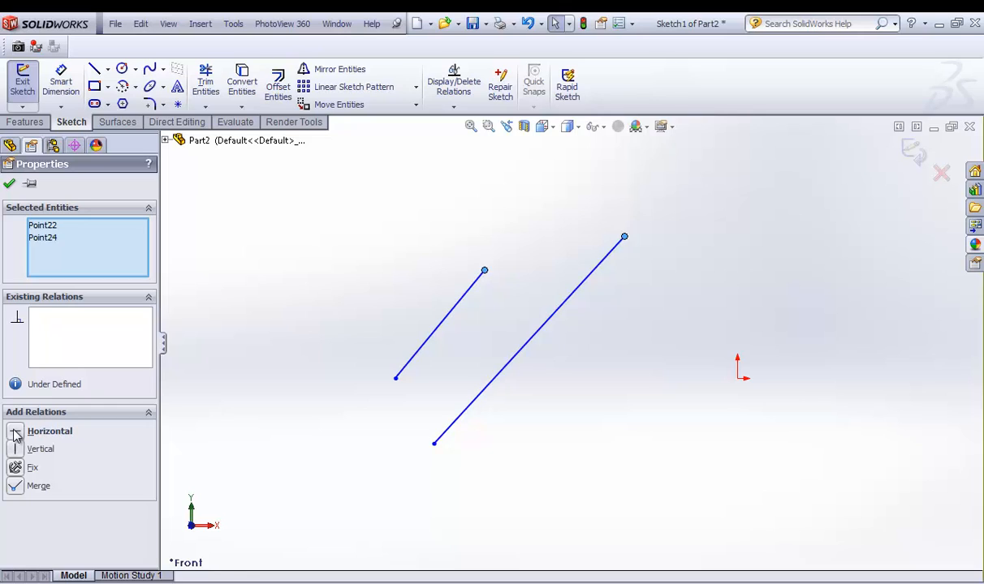
{"action": "left_click", "coordinate": [16, 432]}
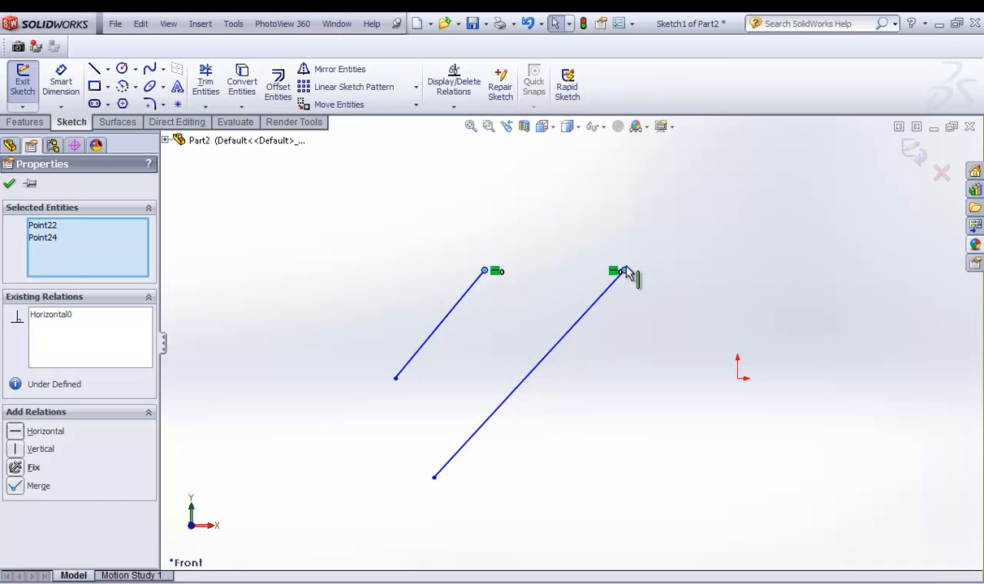
- Test the horizontal relation by moving the linked upper endpoints of the two lines, and undo the last move
{"action": "left_click_drag", "start_coordinate": [624, 274], "coordinate": [598, 254]}
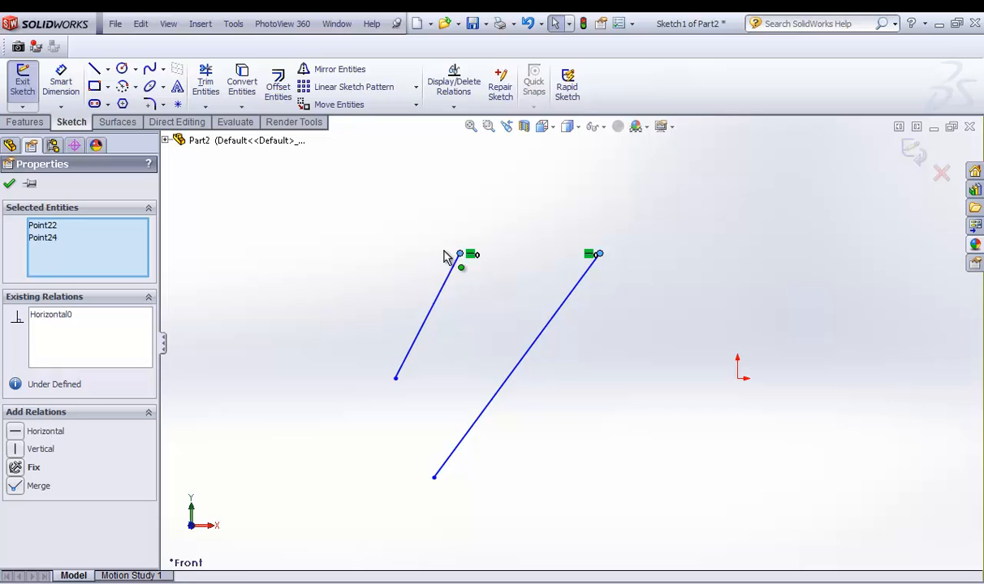
{"action": "left_click_drag", "start_coordinate": [455, 255], "coordinate": [530, 242]}
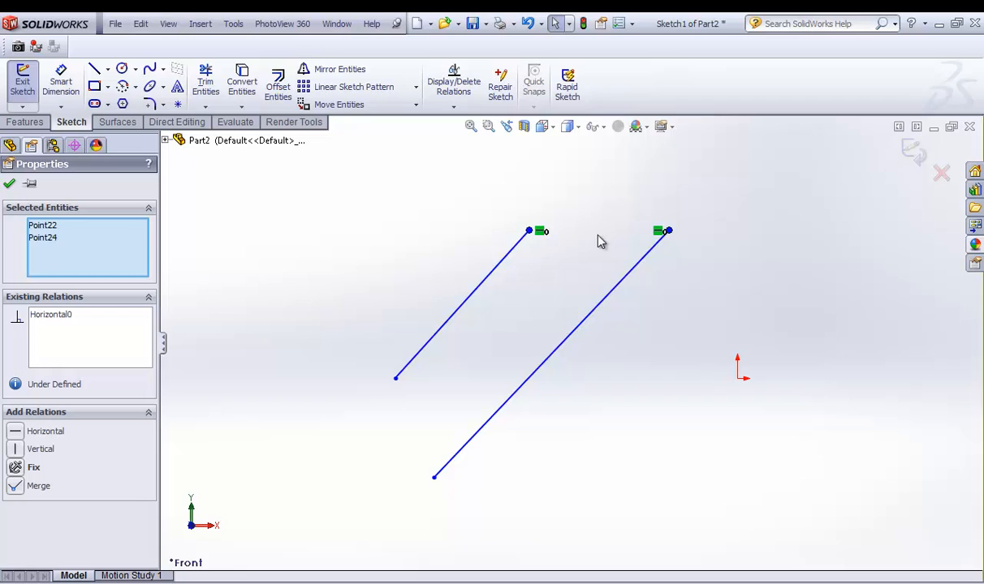
{"action": "key", "text": "ctrl+z"}
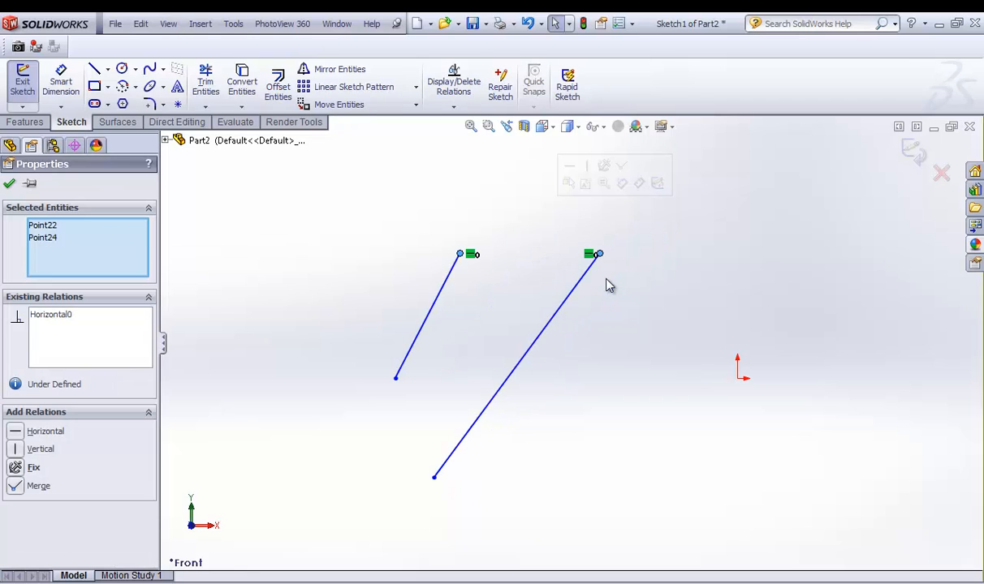
- Delete the horizontal relation between the two lines' upper endpoints
{"action": "right_click", "coordinate": [81, 324]}
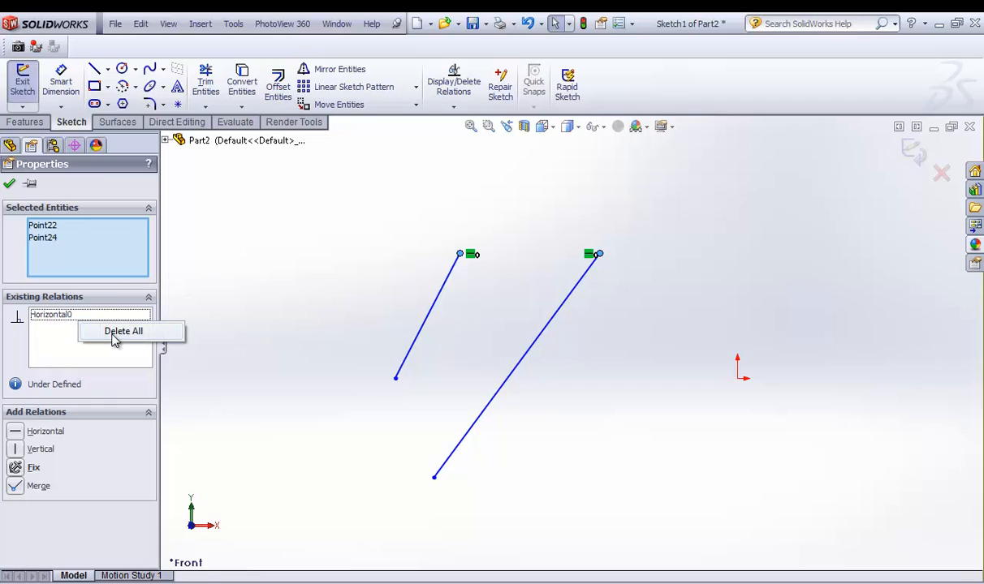
{"action": "left_click", "coordinate": [112, 331]}
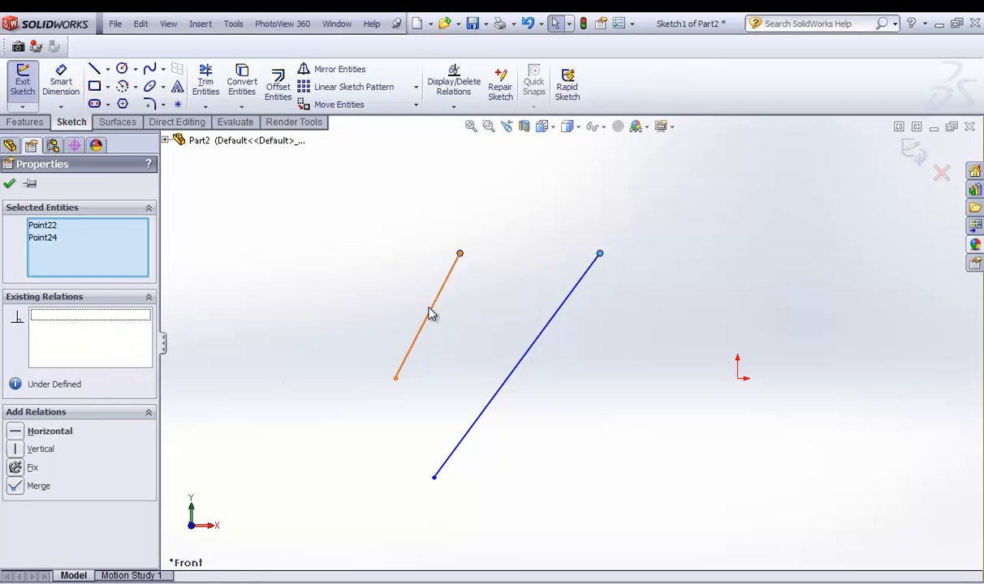
- Try a vertical relation between the two upper endpoints with test moves of the endpoints, and undo these changes
{"action": "left_click", "coordinate": [16, 451]}
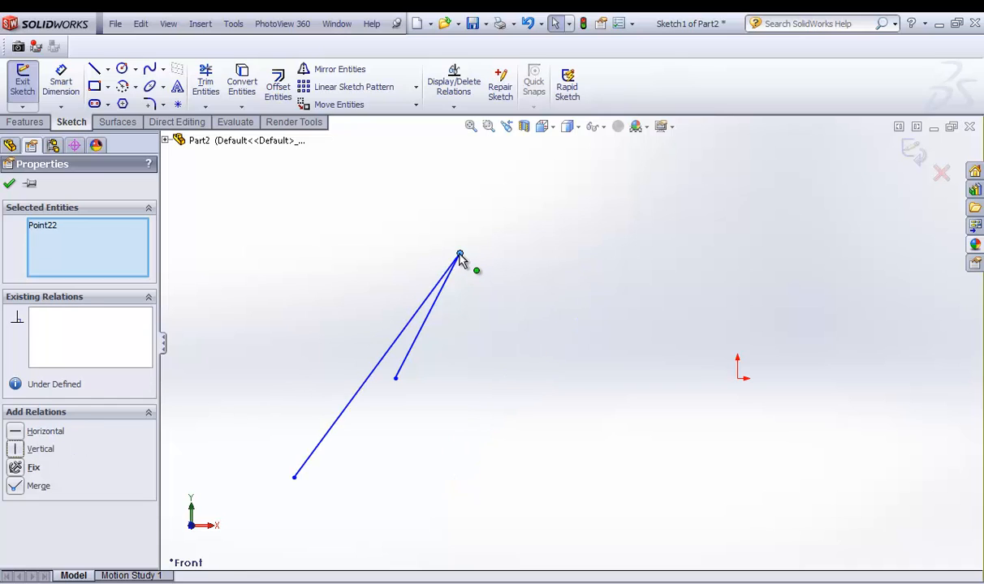
{"action": "left_click_drag", "start_coordinate": [460, 256], "coordinate": [571, 421]}
{"action": "left_click_drag", "start_coordinate": [636, 430], "coordinate": [656, 253]}
{"action": "key", "text": "ctrl+z"}
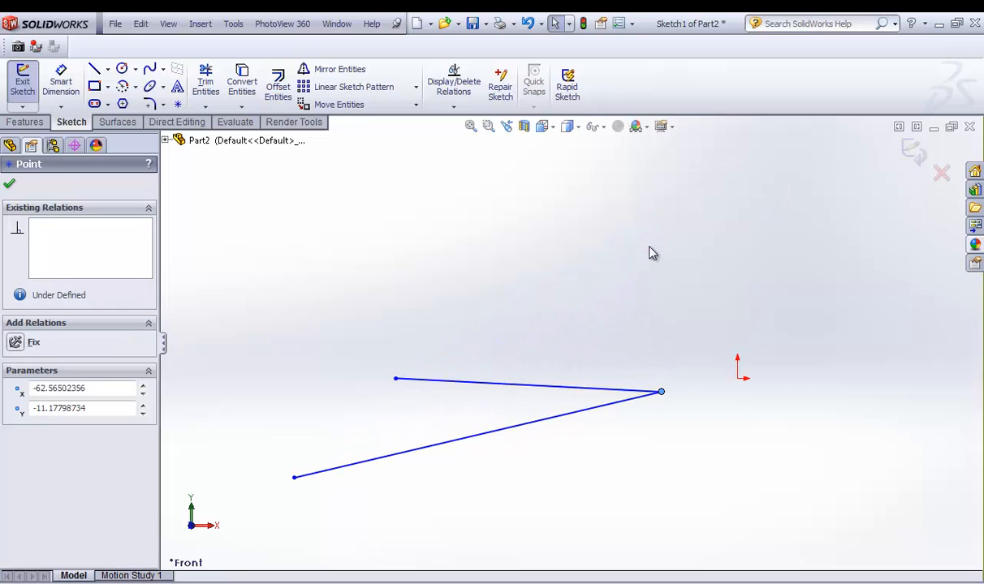
{"action": "key", "text": "ctrl+z"}
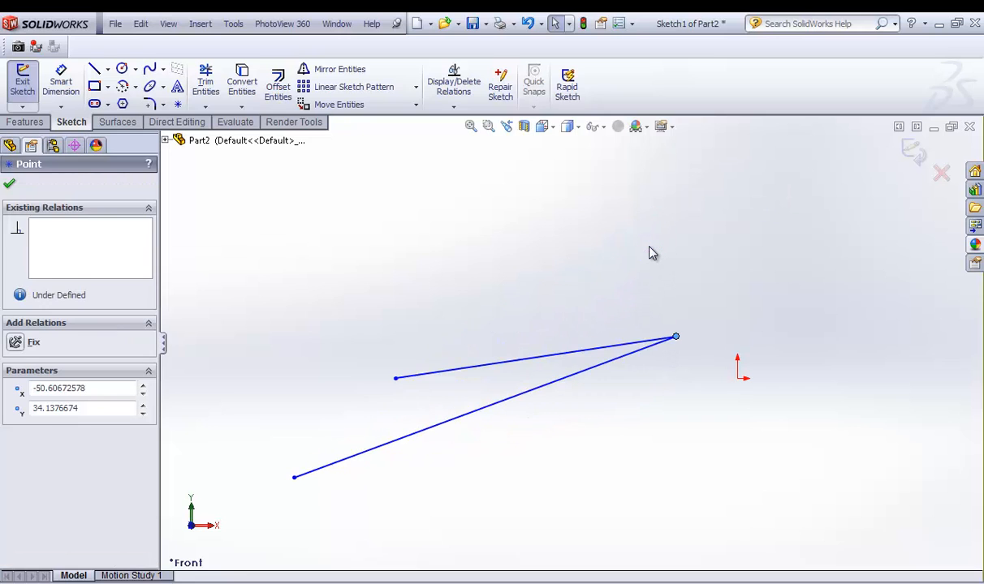
{"action": "key", "text": "ctrl+z"}
{"action": "key", "text": "ctrl+z"}
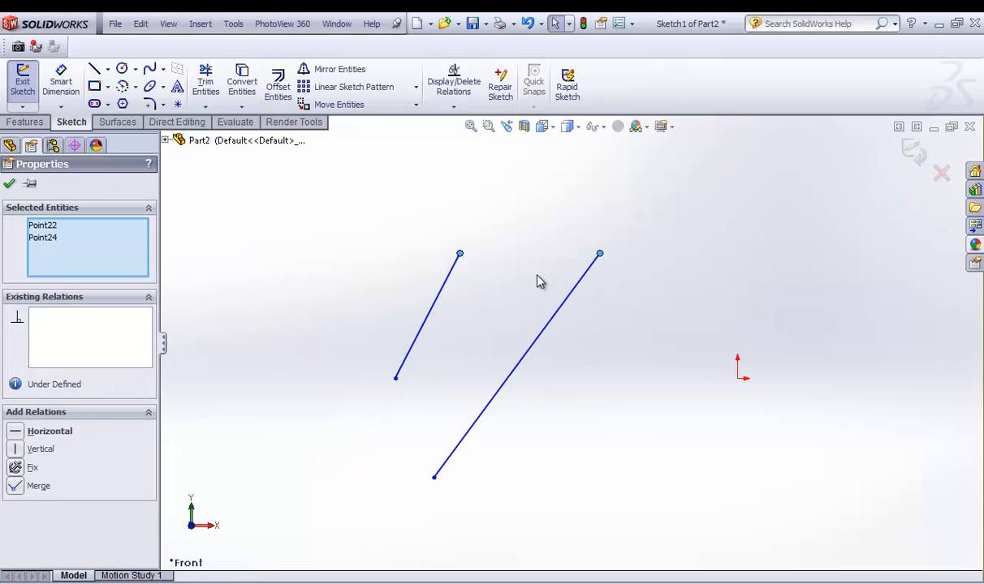
- Raise both upper endpoints together, then try a vertical relation between them and undo it
{"action": "left_click_drag", "start_coordinate": [459, 256], "coordinate": [477, 212]}
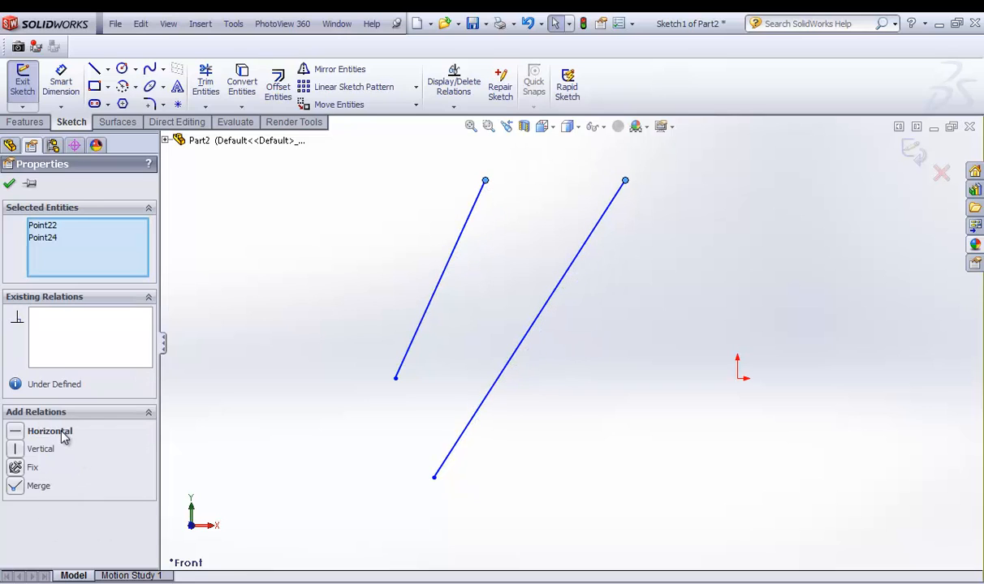
{"action": "left_click", "coordinate": [16, 452]}
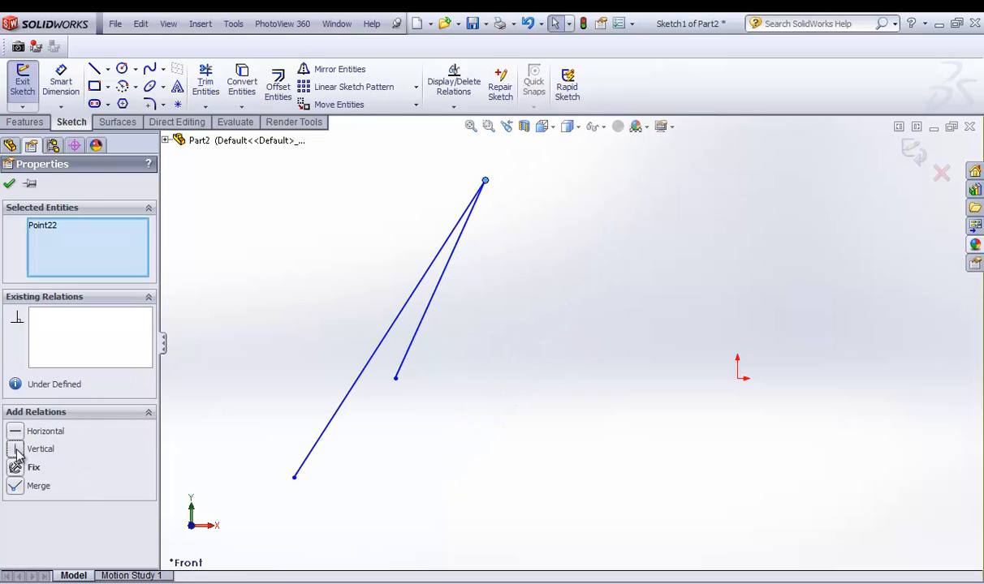
{"action": "key", "text": "ctrl+z"}
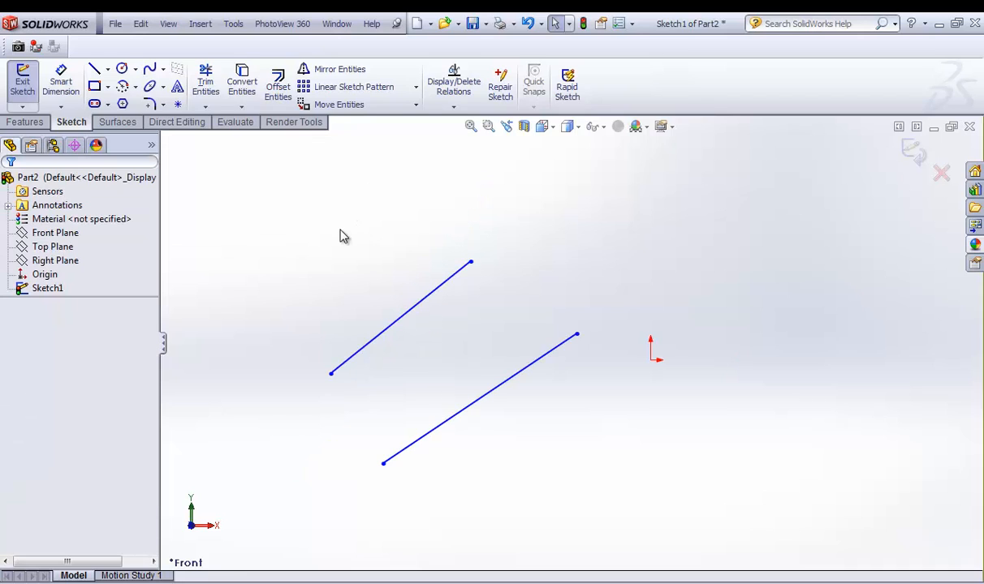
- Try a vertical relation between the two lines' upper endpoints and test it by moving the lines' endpoints
{"action": "left_click", "coordinate": [472, 262]}
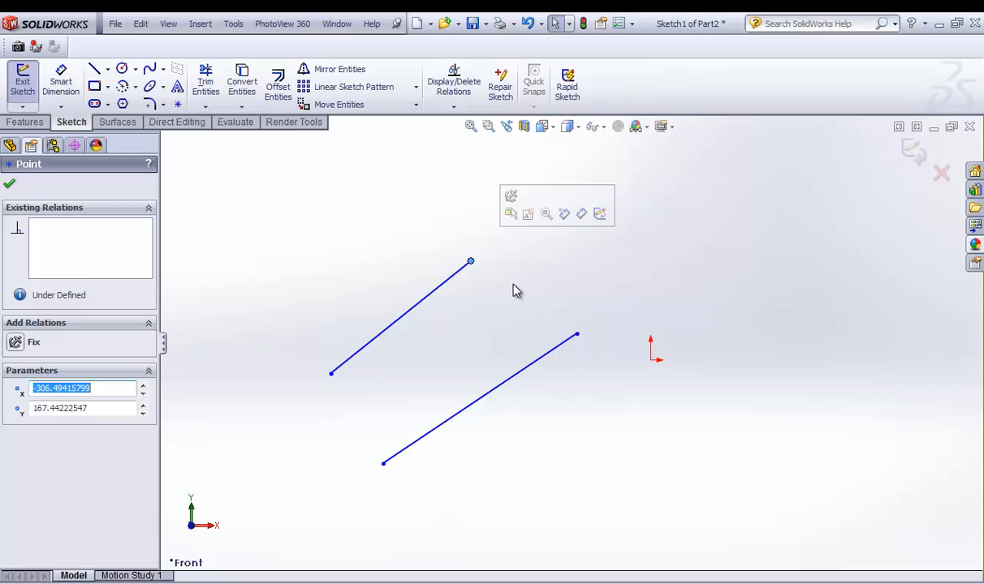
{"action": "left_click", "coordinate": [577, 335], "text": "ctrl"}
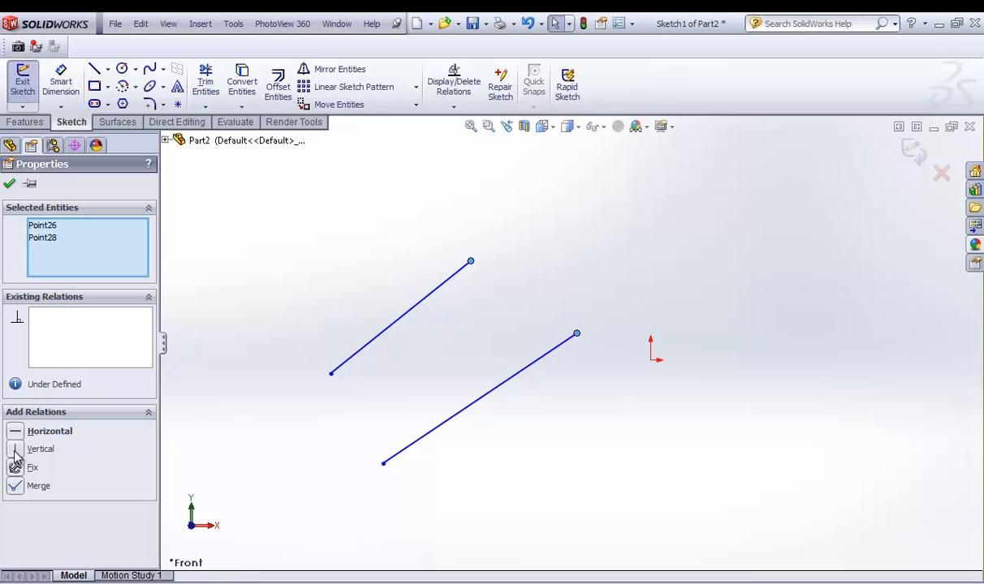
{"action": "left_click", "coordinate": [16, 455]}
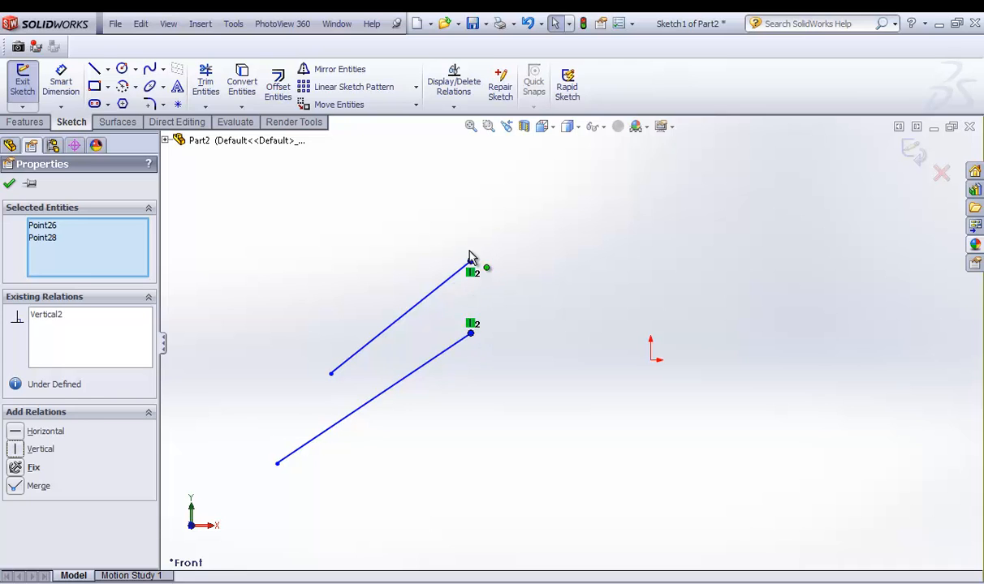
{"action": "mouse_move", "coordinate": [470, 261]}
{"action": "left_mouse_down"}
{"action": "mouse_move", "coordinate": [471, 210]}
{"action": "mouse_move", "coordinate": [514, 363]}
{"action": "mouse_move", "coordinate": [597, 413]}
{"action": "mouse_move", "coordinate": [769, 378]}
{"action": "mouse_move", "coordinate": [645, 261]}
{"action": "left_mouse_up"}
{"action": "mouse_move", "coordinate": [566, 247]}
{"action": "left_mouse_down"}
{"action": "mouse_move", "coordinate": [644, 252]}
{"action": "mouse_move", "coordinate": [510, 243]}
{"action": "mouse_move", "coordinate": [556, 237]}
{"action": "left_mouse_up"}
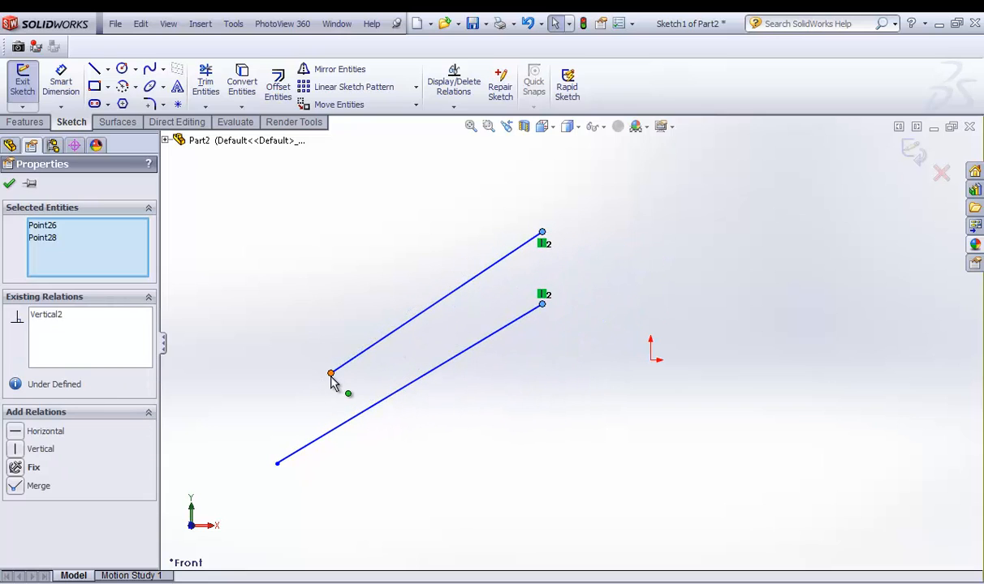
{"action": "left_click_drag", "start_coordinate": [331, 375], "coordinate": [277, 245]}
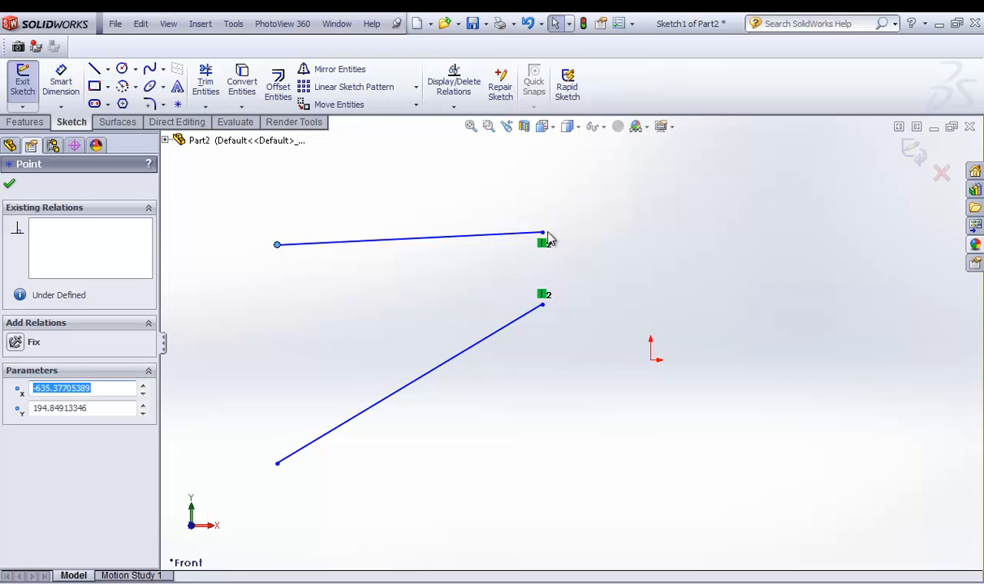
{"action": "mouse_move", "coordinate": [549, 240]}
{"action": "left_mouse_down"}
{"action": "mouse_move", "coordinate": [607, 239]}
{"action": "mouse_move", "coordinate": [741, 398]}
{"action": "mouse_move", "coordinate": [742, 325]}
{"action": "mouse_move", "coordinate": [620, 154]}
{"action": "mouse_move", "coordinate": [544, 233]}
{"action": "mouse_move", "coordinate": [521, 286]}
{"action": "mouse_move", "coordinate": [536, 452]}
{"action": "mouse_move", "coordinate": [520, 286]}
{"action": "mouse_move", "coordinate": [511, 330]}
{"action": "left_mouse_up"}
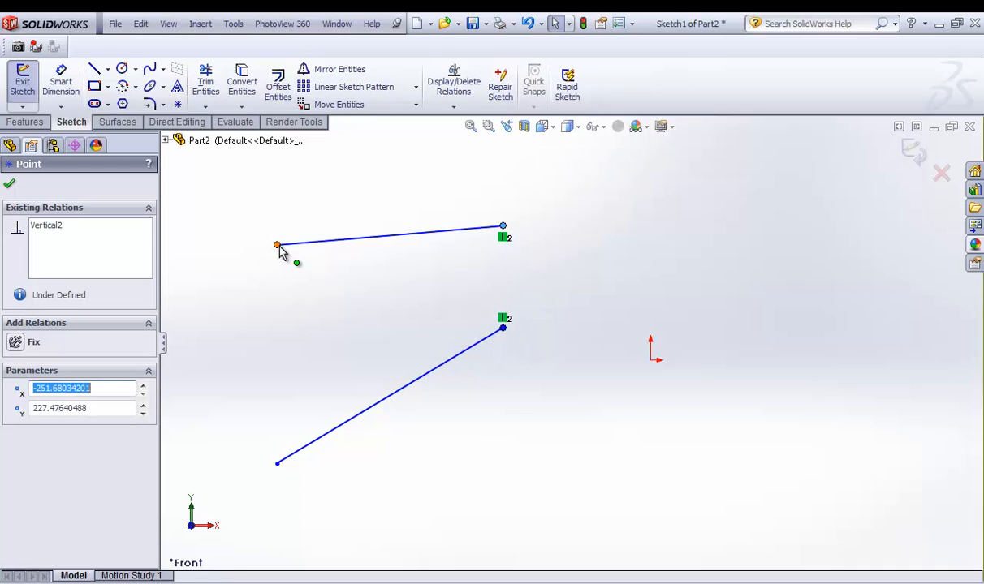
{"action": "left_click_drag", "start_coordinate": [279, 250], "coordinate": [298, 319]}
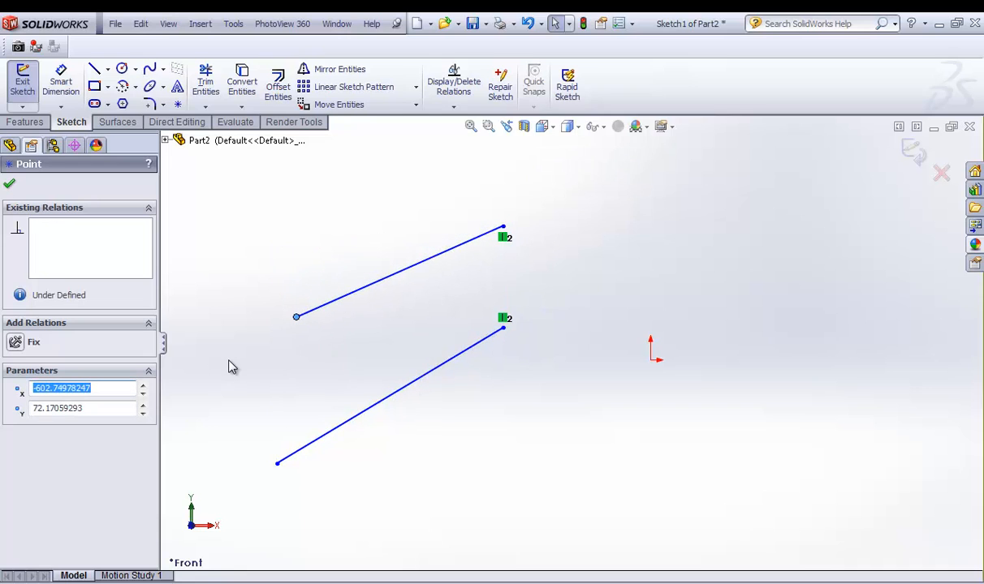
- Undo the endpoint test moves and the vertical relation between the two upper endpoints
{"action": "key", "text": "ctrl+z"}
{"action": "key", "text": "ctrl+z"}
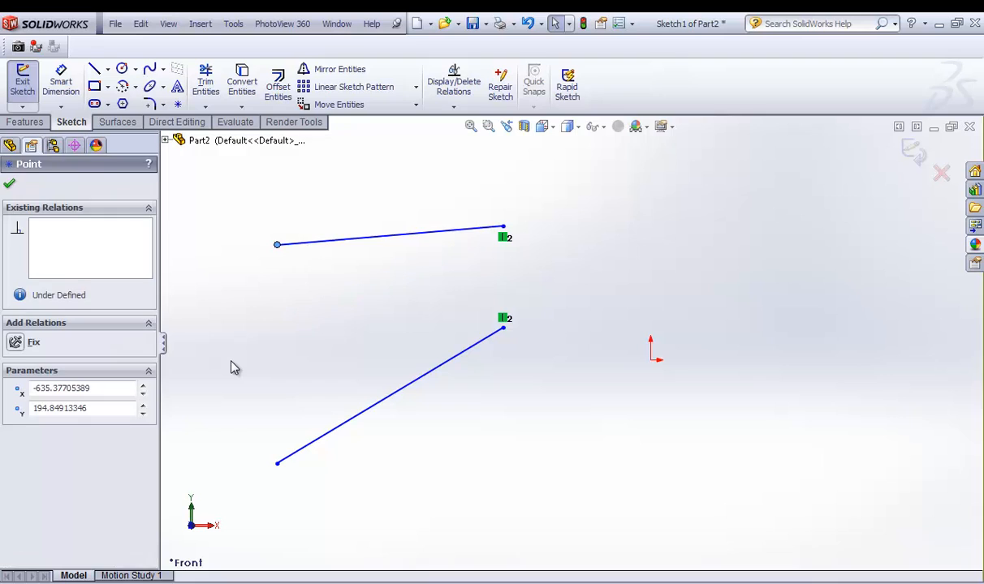
{"action": "key", "text": "ctrl+z"}
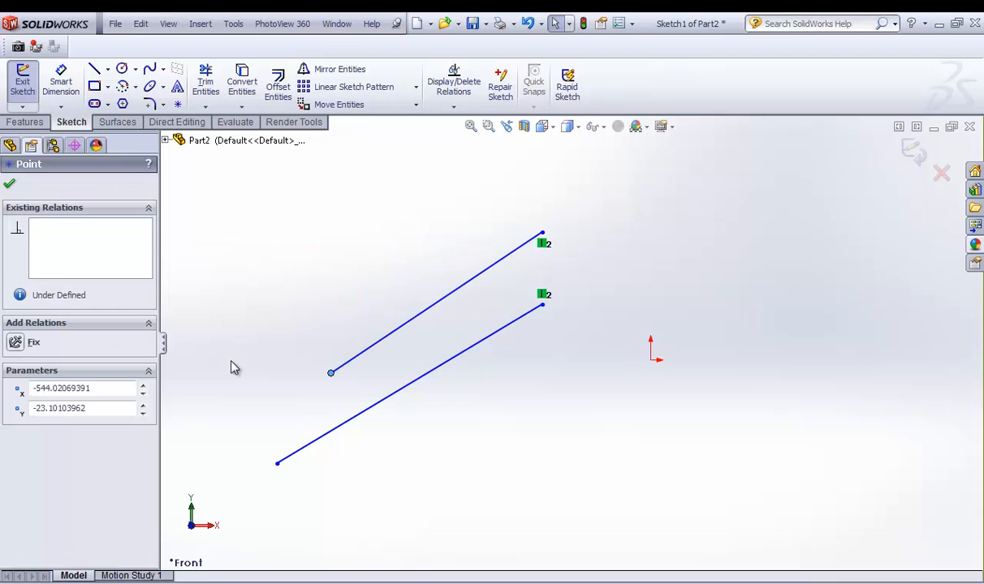
{"action": "key", "text": "ctrl+z"}
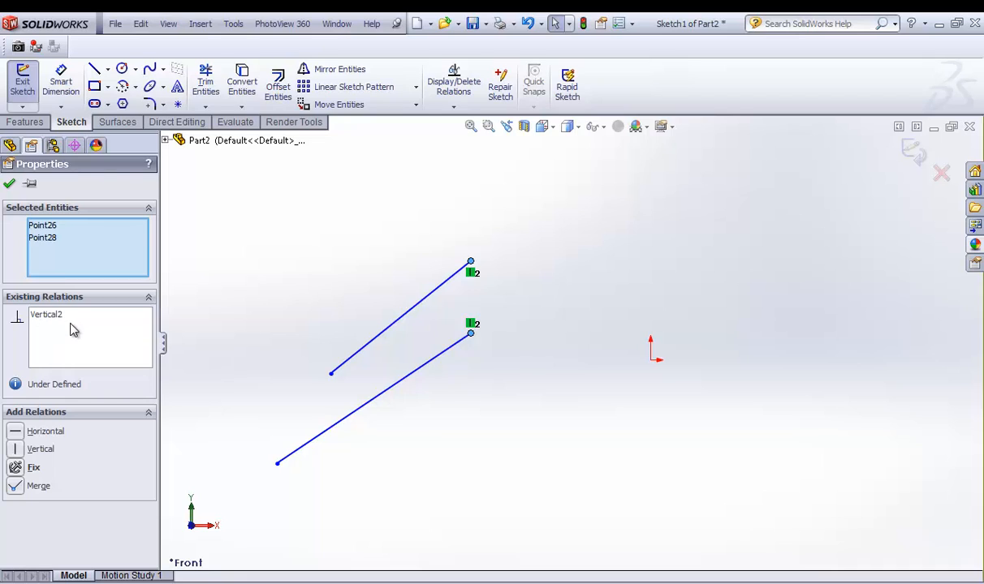
{"action": "key", "text": "ctrl+z"}
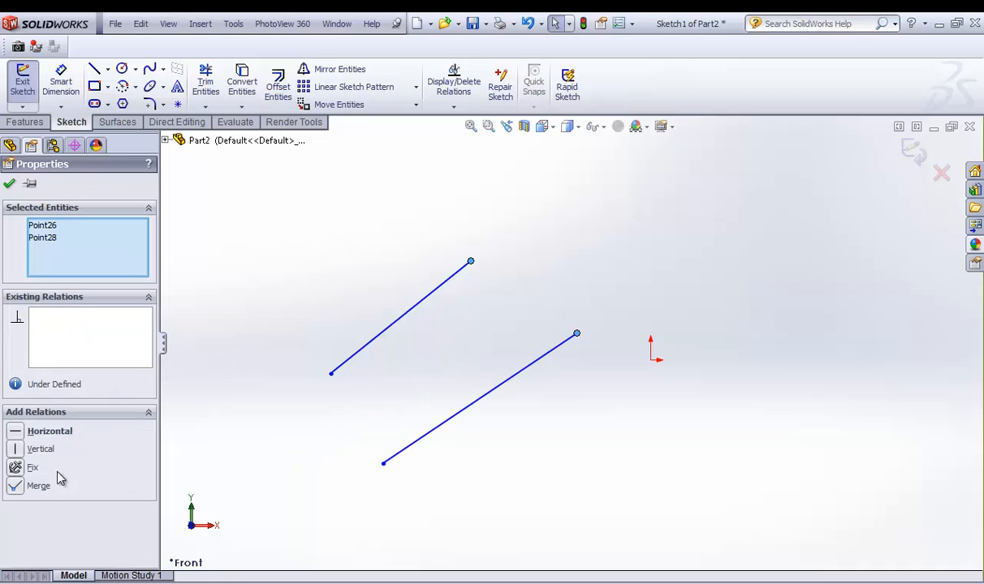
- Merge the two lines' upper endpoints and test the joint with endpoint moves, undoing the move of the shared endpoint
{"action": "left_click", "coordinate": [18, 488]}
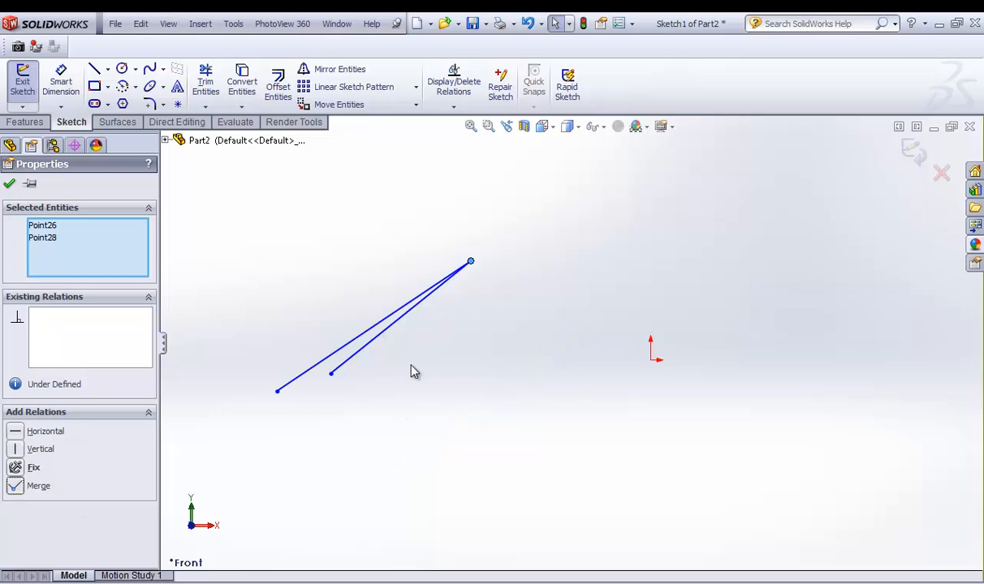
{"action": "left_click_drag", "start_coordinate": [331, 375], "coordinate": [430, 447]}
{"action": "left_click_drag", "start_coordinate": [471, 262], "coordinate": [592, 246]}
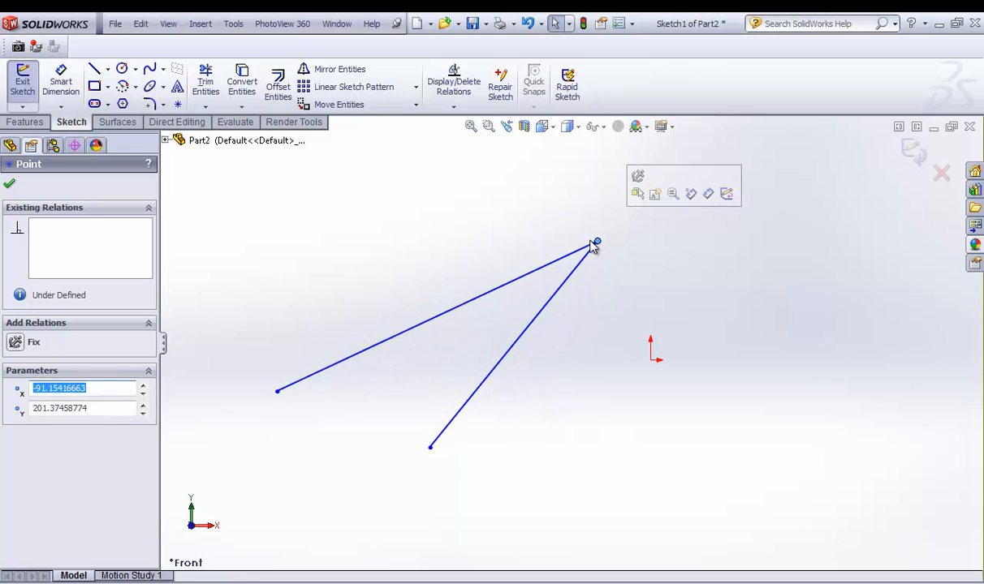
{"action": "key", "text": "ctrl+z"}
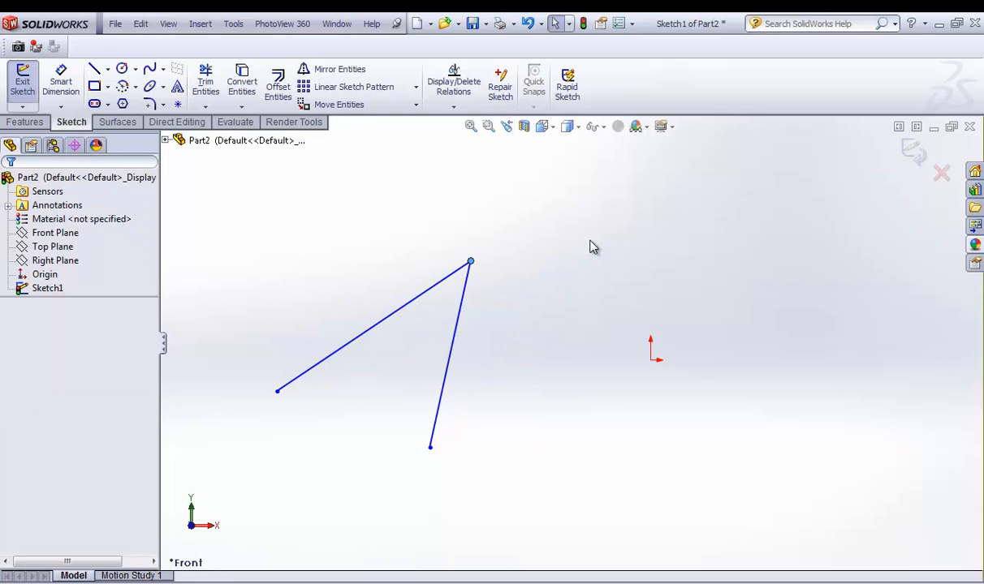